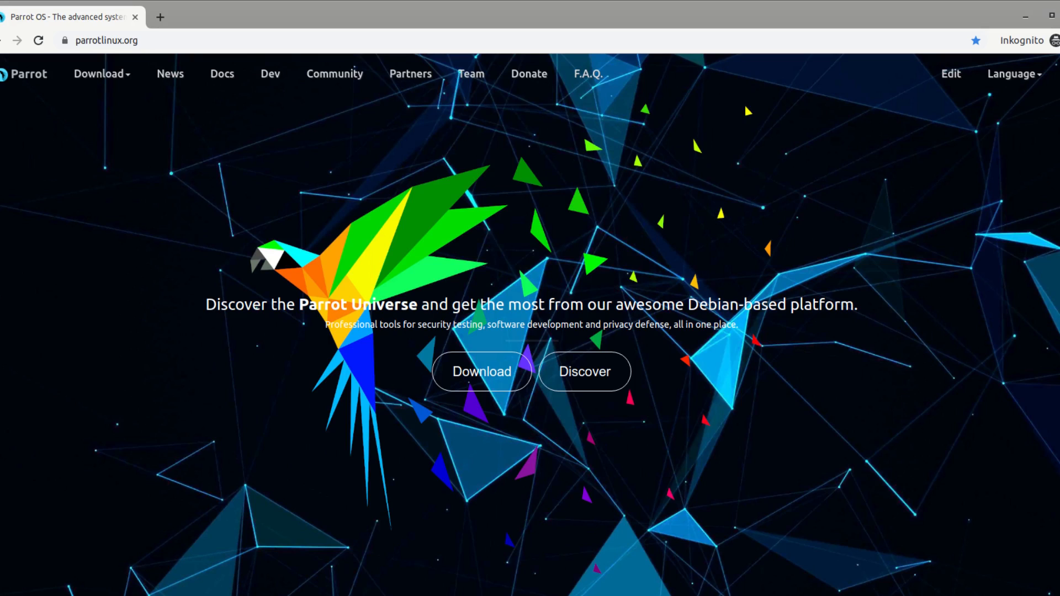
Open the Parrot OS download page and review the descriptions of the Home/Workstation and Security editions.
left_click(486, 376)
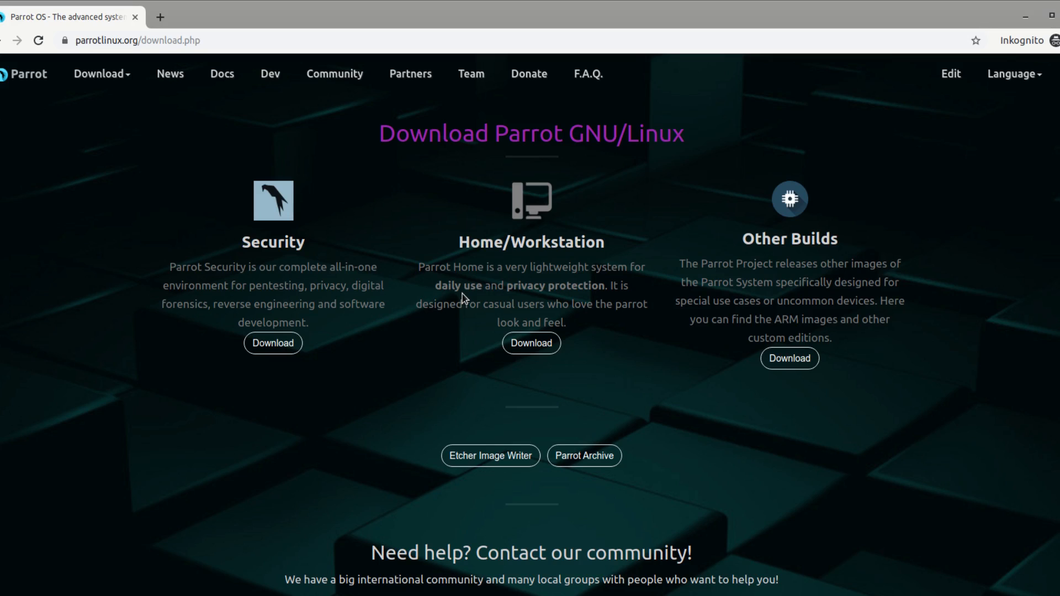
left_click_drag(509, 289, 588, 291)
left_click(506, 317)
left_click_drag(453, 271, 466, 283)
left_click(291, 283)
left_click_drag(338, 303, 350, 314)
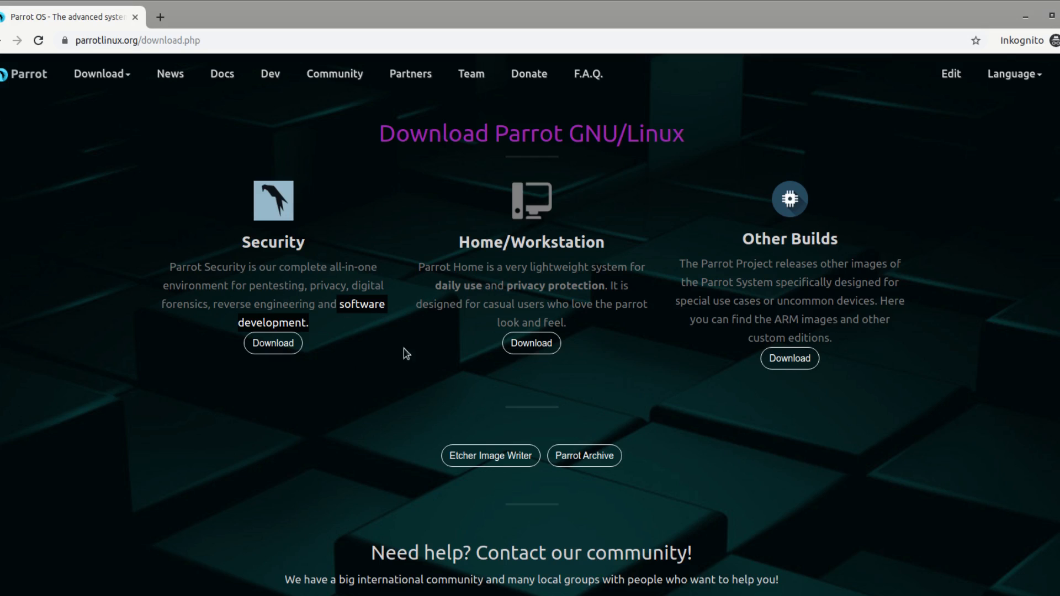
left_click(293, 277)
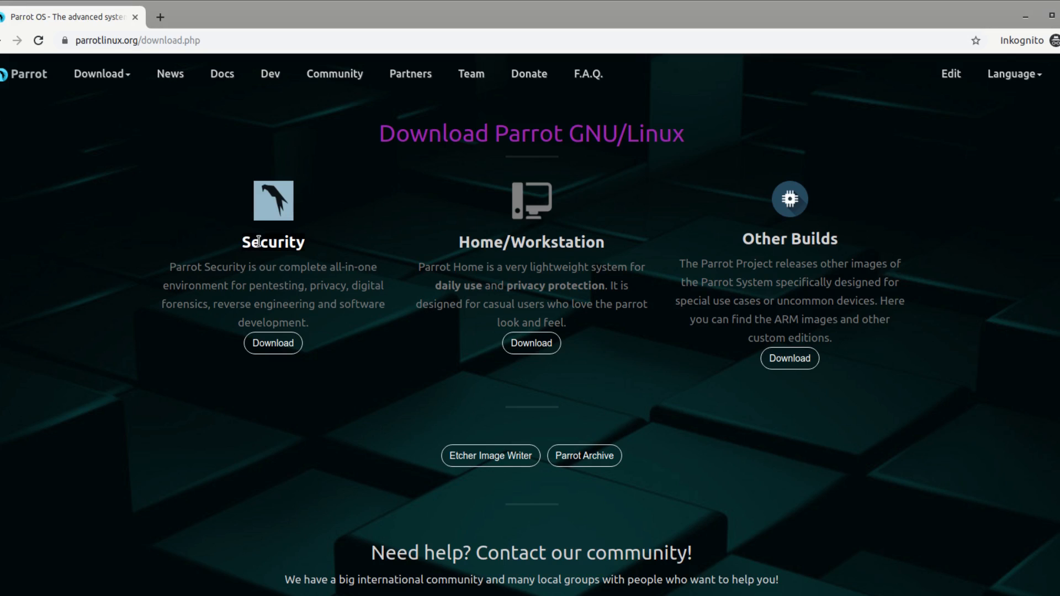
Open the Security edition's download page and compare the Parrot Security, KDE Edition and Virtual Appliance builds.
left_click(276, 343)
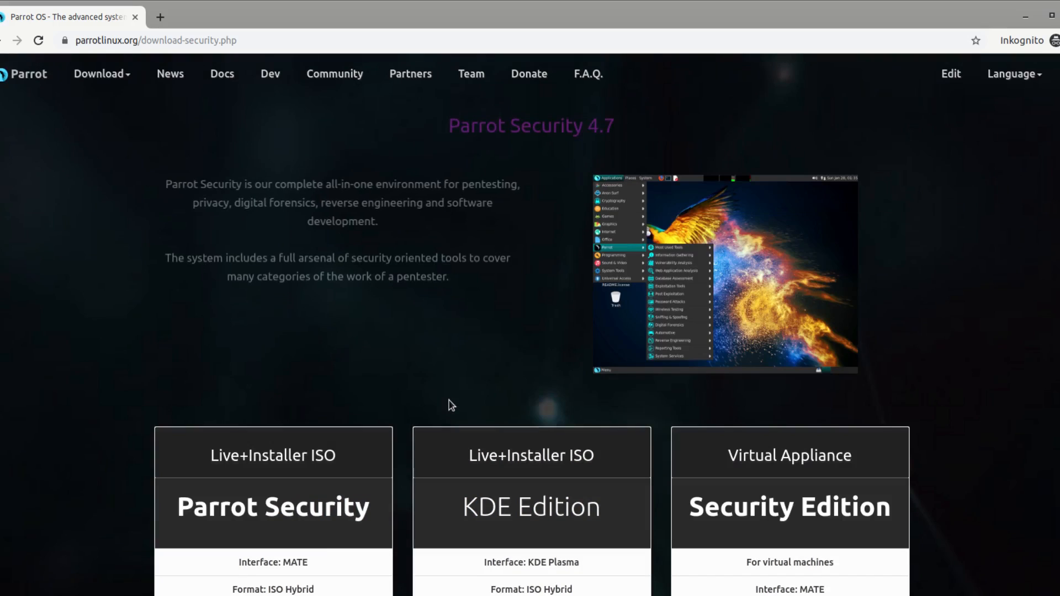
scroll(220, 286, "down", 5)
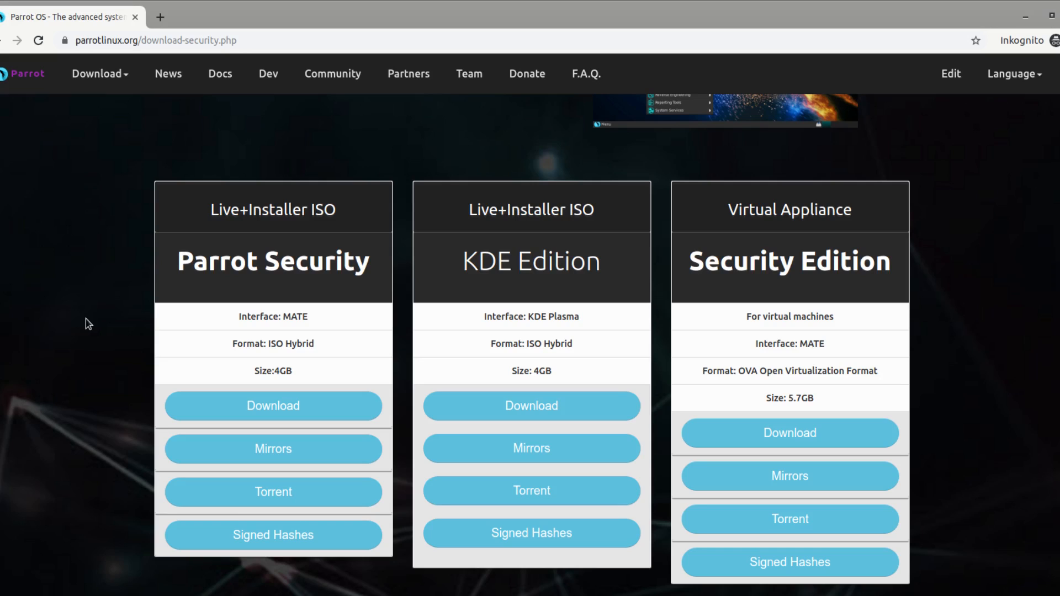
double_click(187, 269)
left_click(187, 269)
left_click_drag(464, 263, 624, 276)
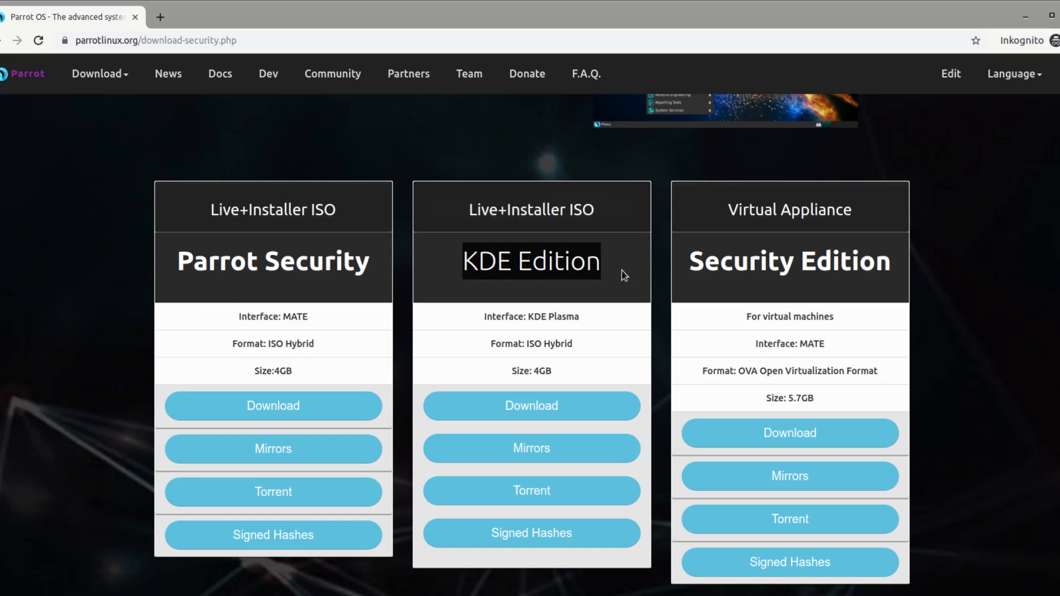
left_click(624, 275)
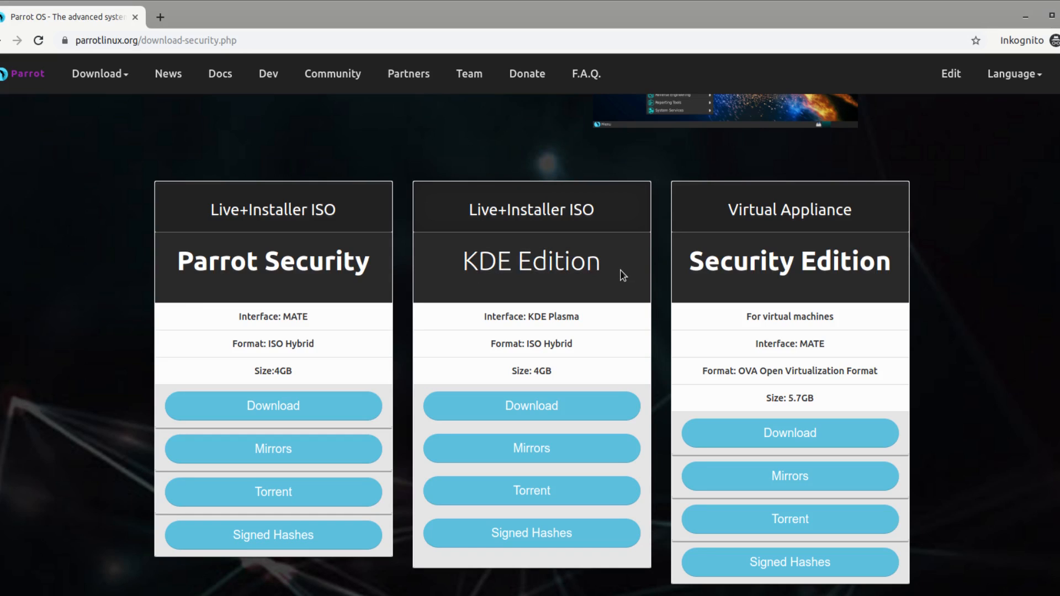
triple_click(519, 269)
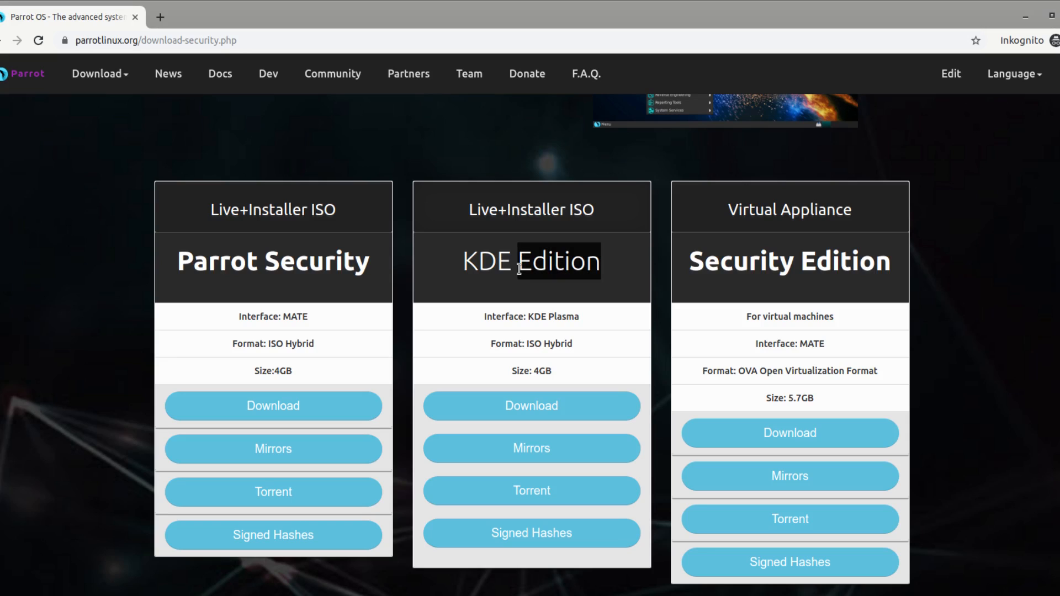
left_click(556, 286)
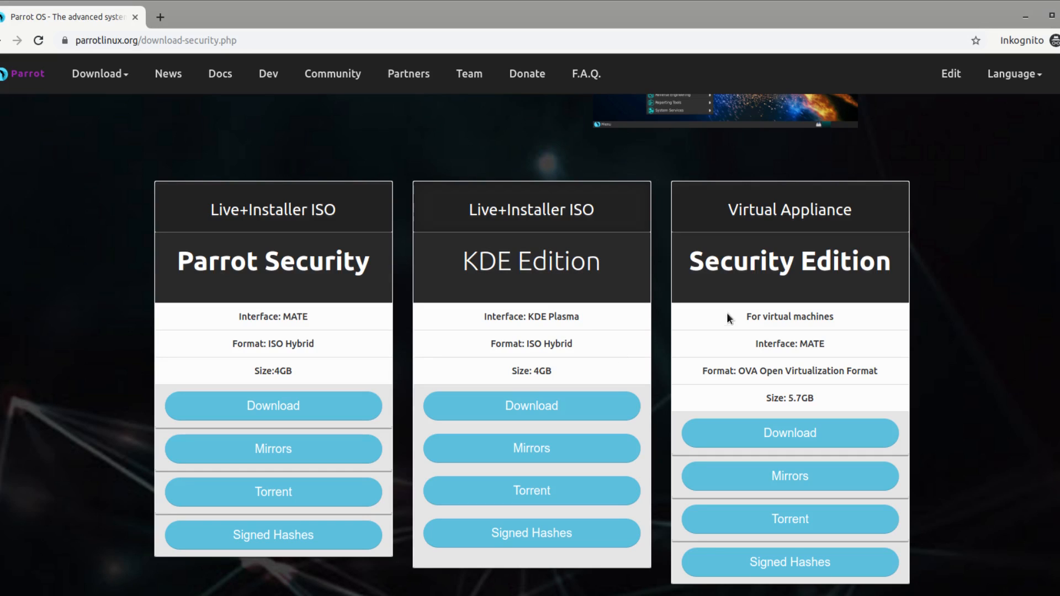
double_click(286, 318)
left_click(434, 280)
left_click_drag(690, 261, 912, 270)
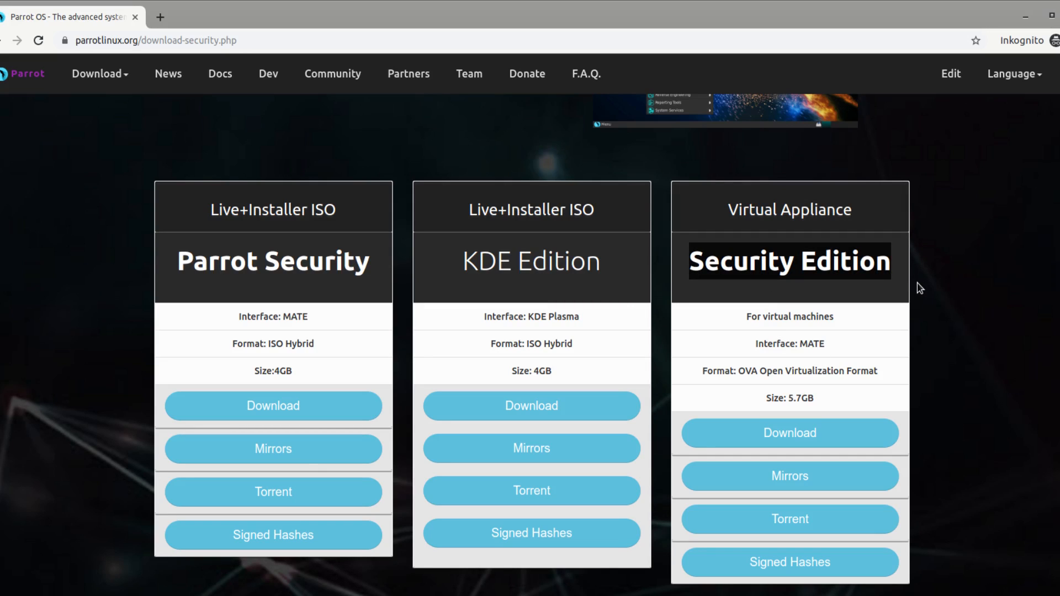
left_click(879, 300)
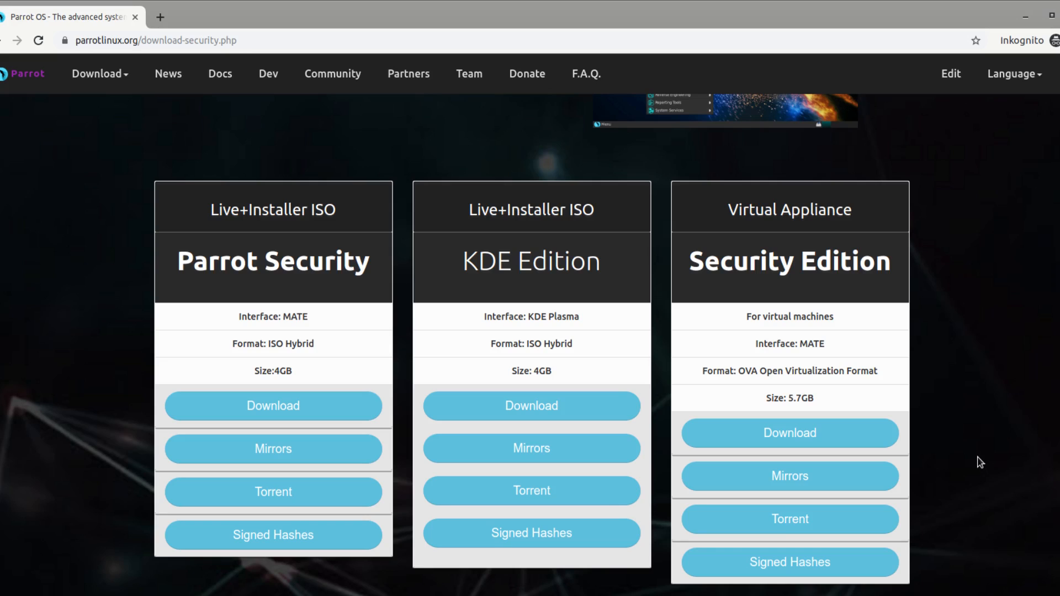
Switch to the file manager and locate the Parrot-security-4.7_virtual.ova file in the Parrot folder.
key("alt+Tab")
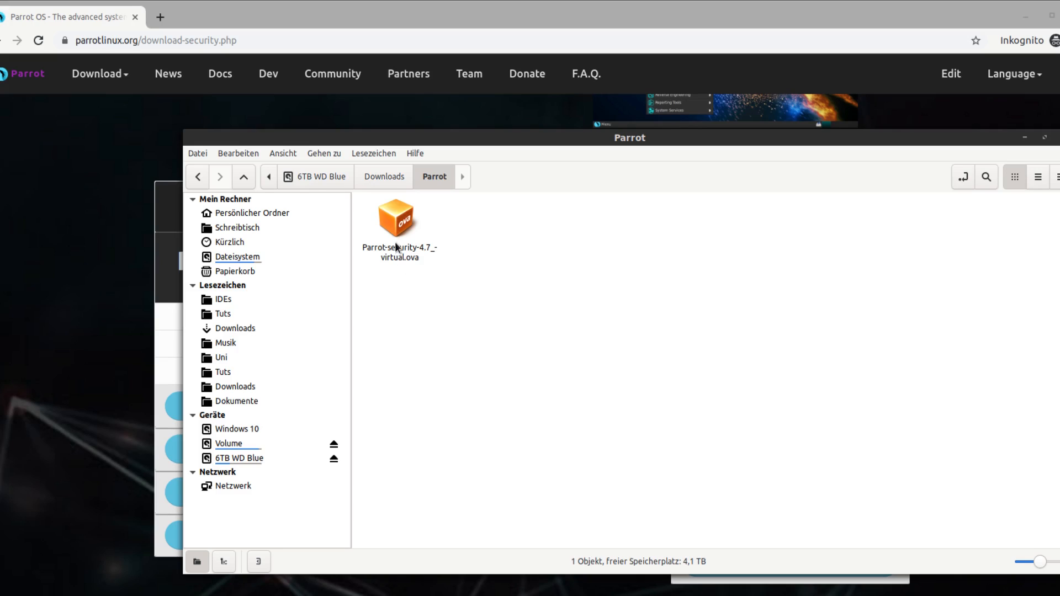
left_click_drag(586, 143, 549, 147)
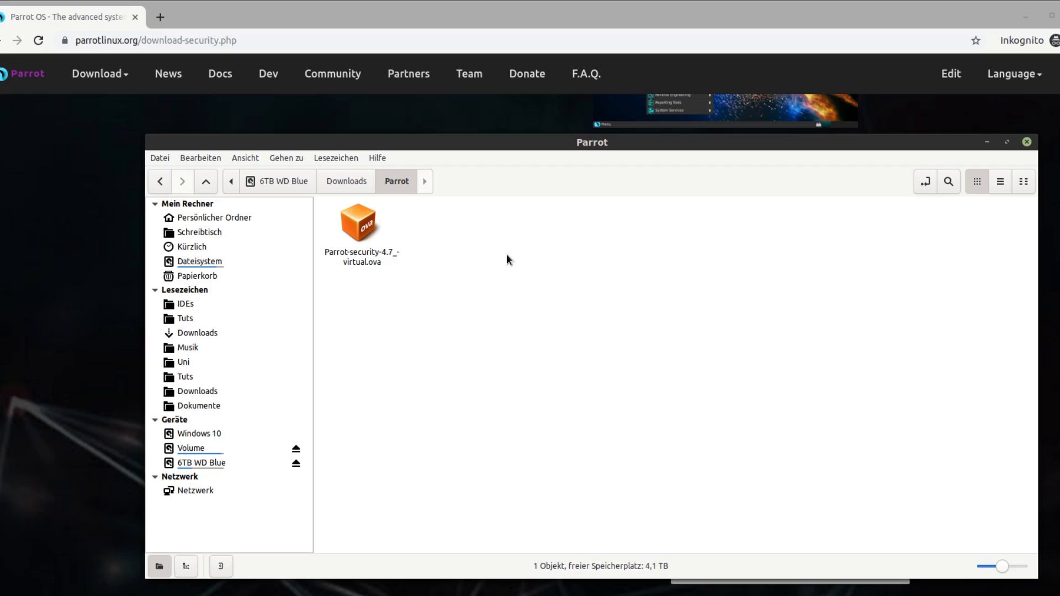
left_click_drag(504, 341, 353, 220)
left_click(413, 353)
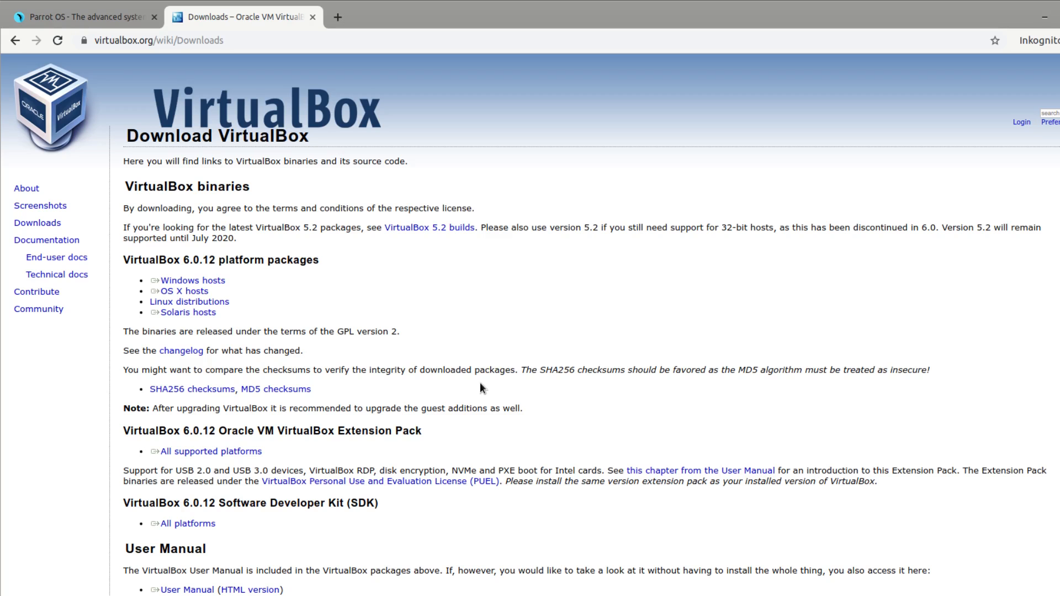
Try to download the VirtualBox 6.0.12 installer for Windows hosts from the VirtualBox downloads page.
left_click_drag(138, 40, 272, 72)
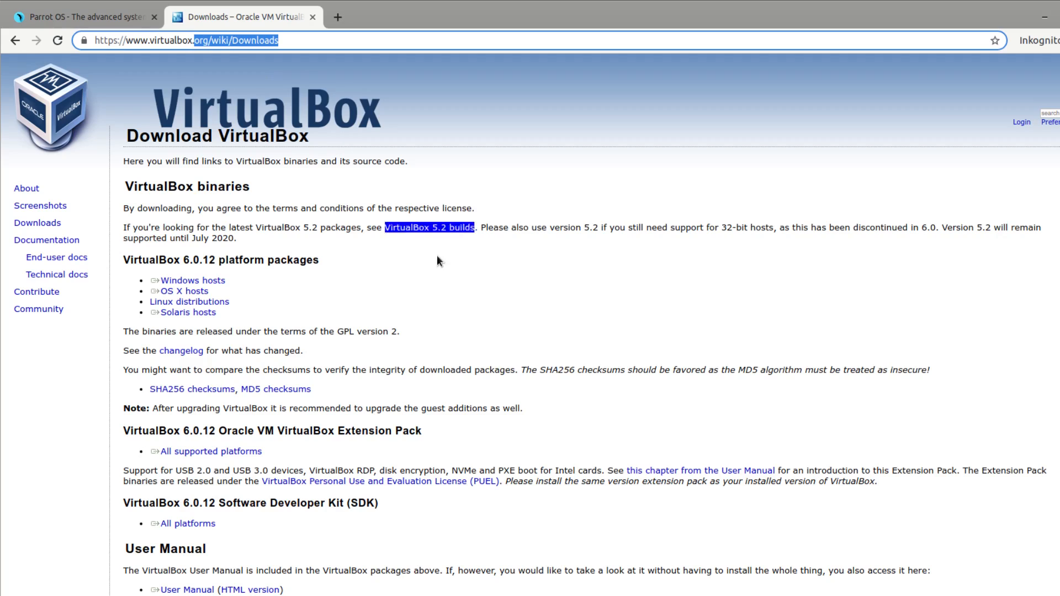
left_click(541, 300)
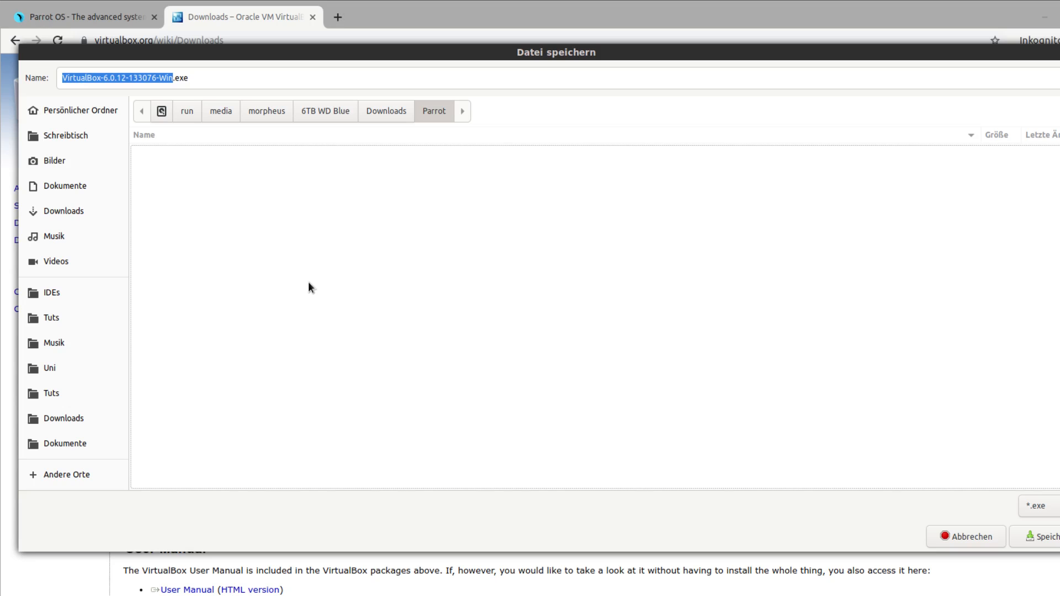
left_click_drag(171, 78, 189, 78)
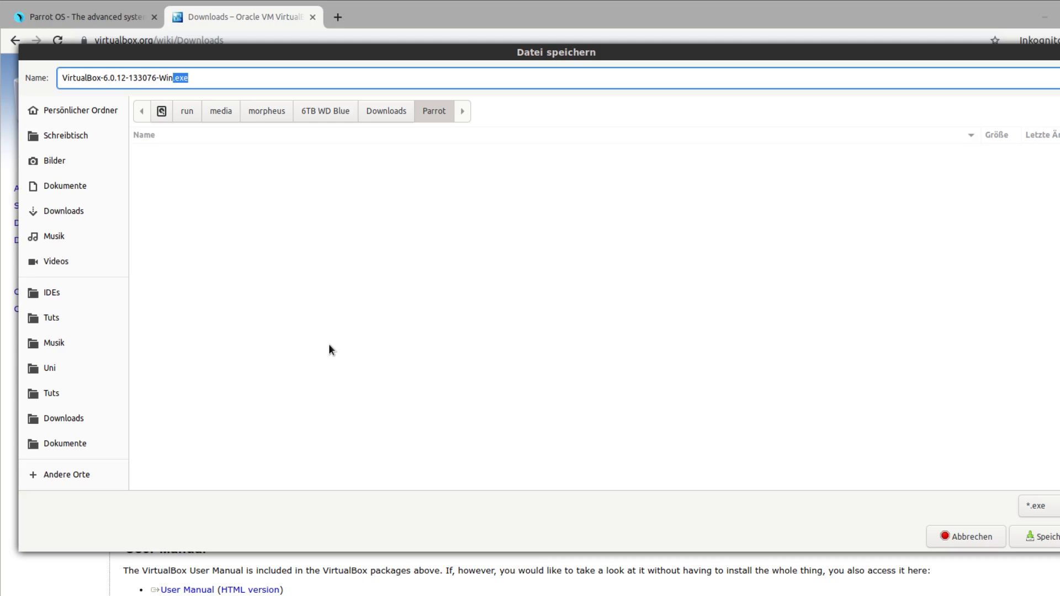
left_click(956, 535)
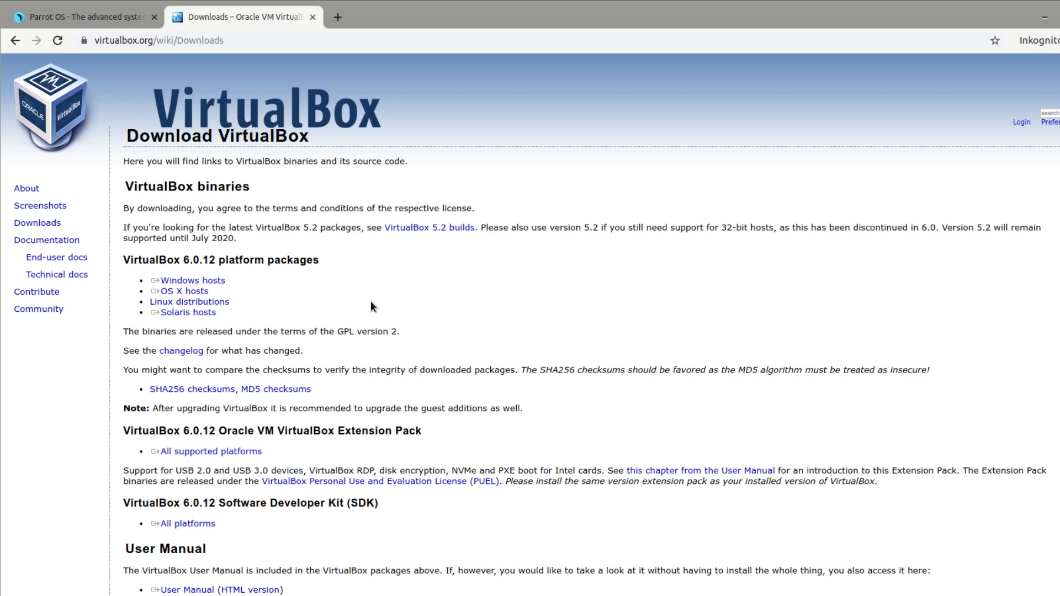
Open Parrot-security-4.7_virtual.ova from the Parrot folder in VirtualBox to start the appliance import.
key("alt+Tab")
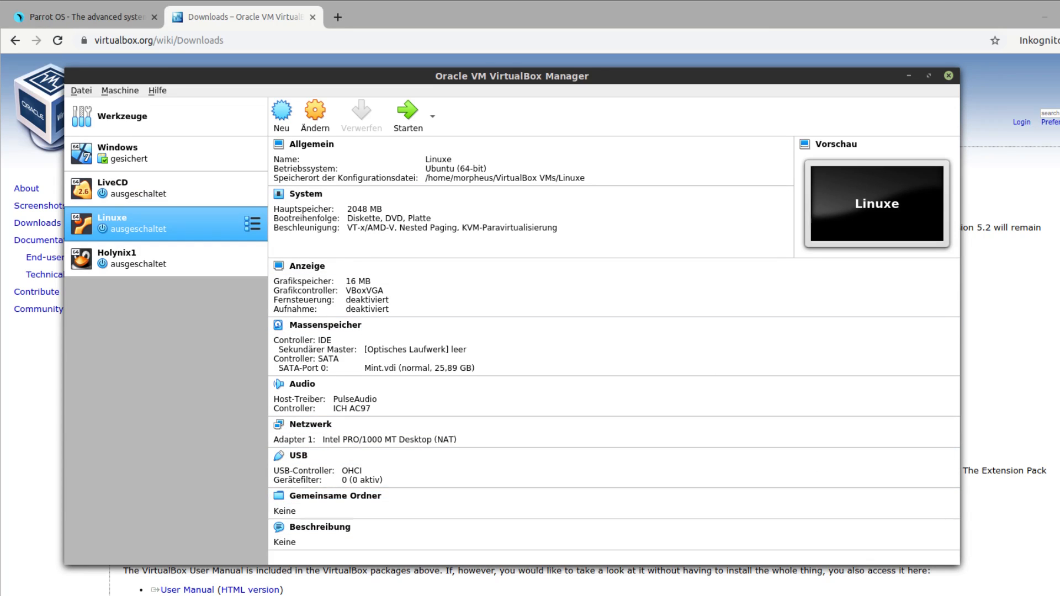
key("alt+Tab")
left_click_drag(583, 145, 564, 137)
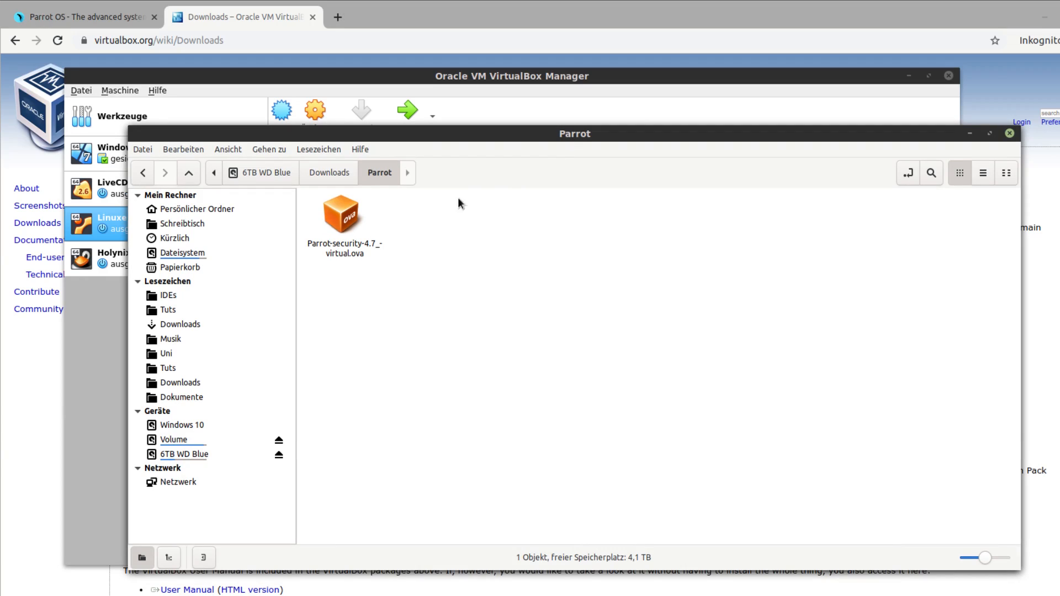
left_click(340, 221)
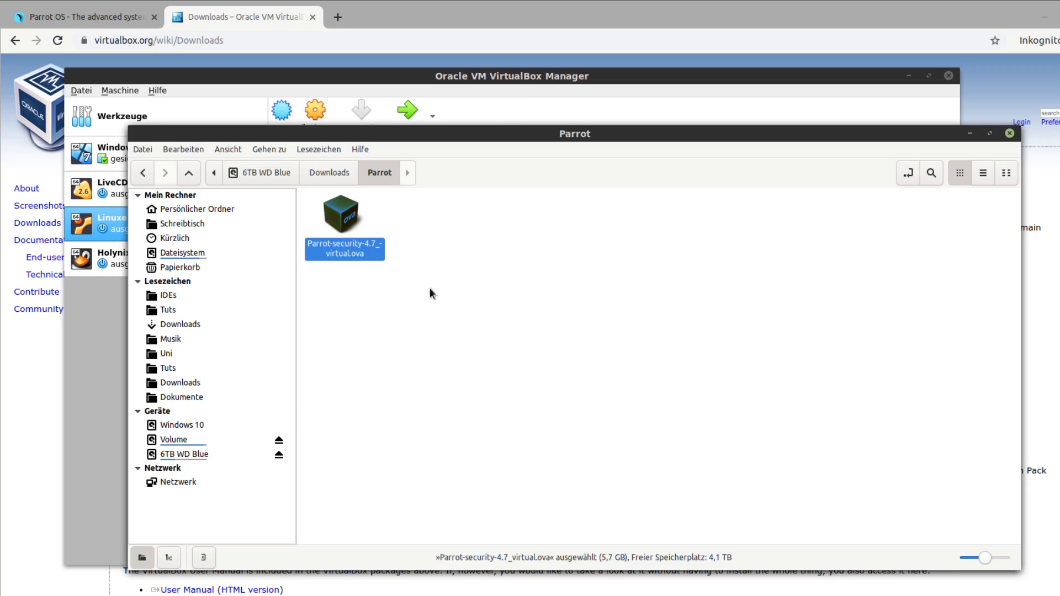
double_click(329, 209)
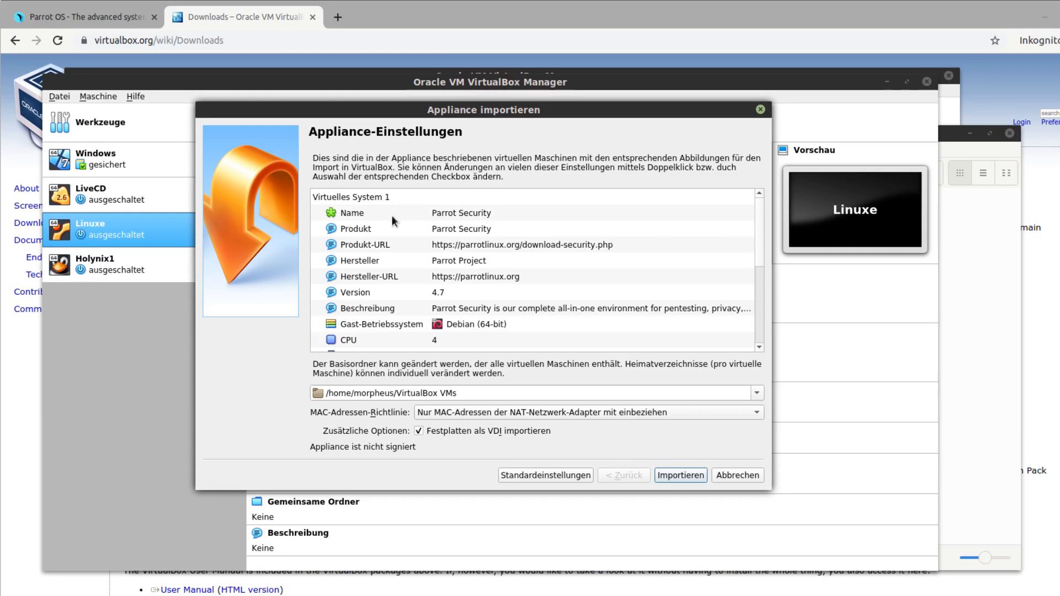
Review the appliance import settings, including name, guest operating system, CPU, RAM, controllers and base folder.
left_click(476, 216)
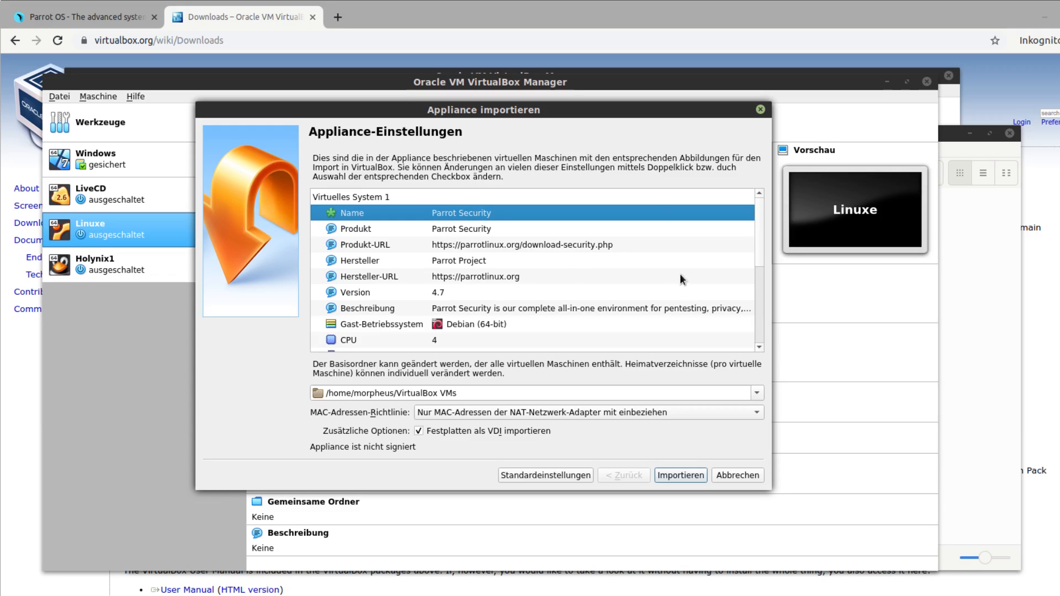
left_click(521, 326)
scroll(503, 330, "down", 1)
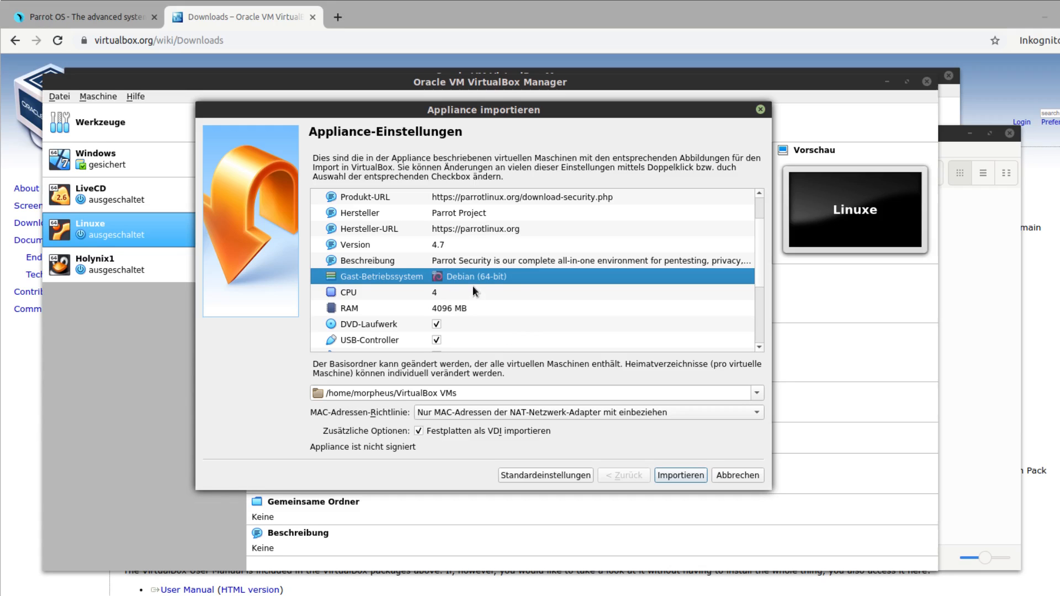
left_click(442, 294)
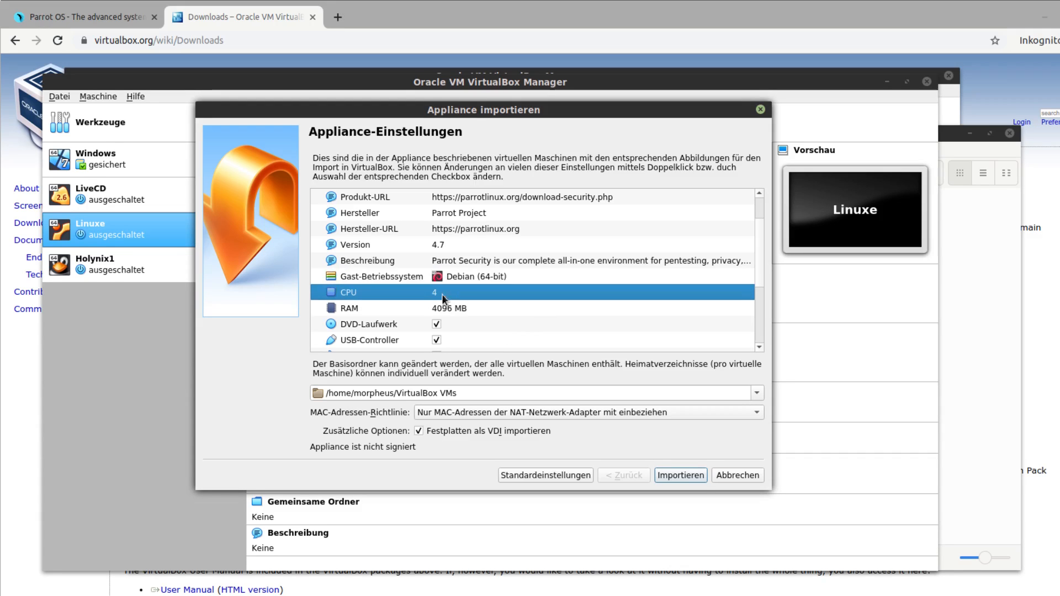
left_click(479, 305)
scroll(500, 313, "down", 1)
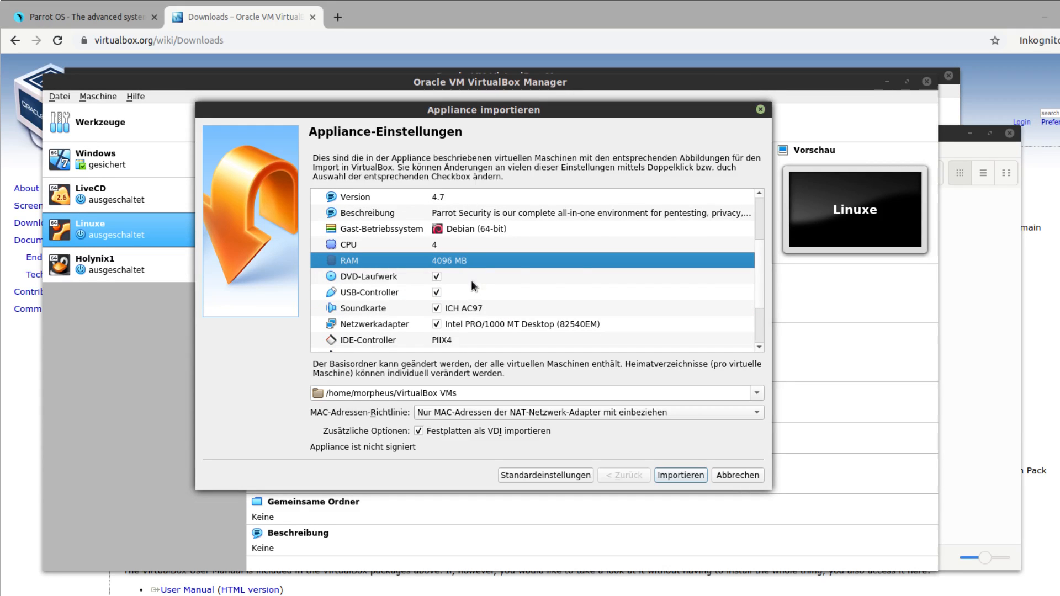
scroll(497, 287, "down", 2)
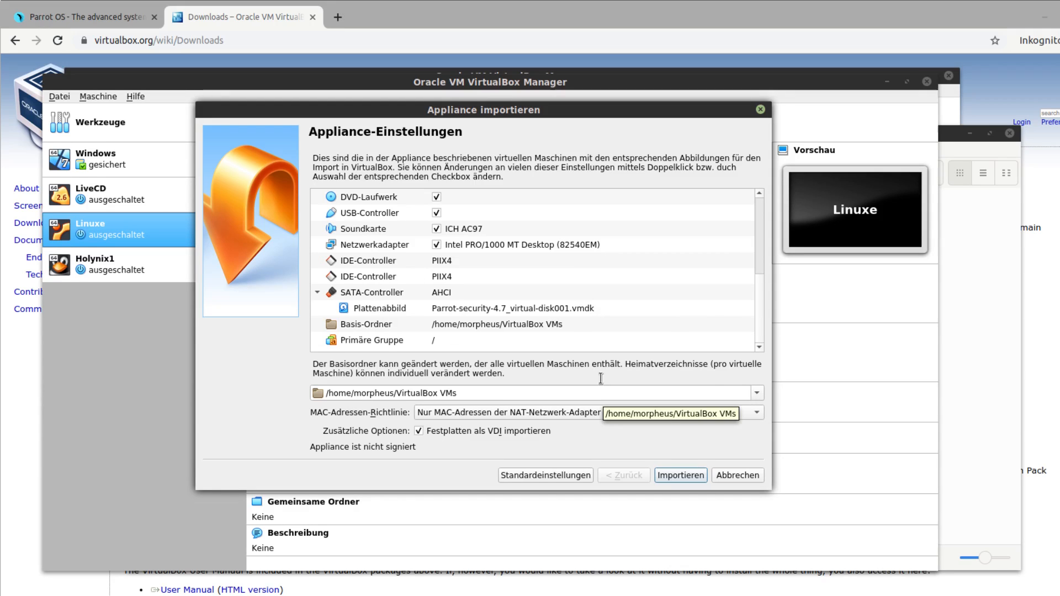
Import the Parrot Security appliance with the preset settings and accept its software license.
left_click(665, 474)
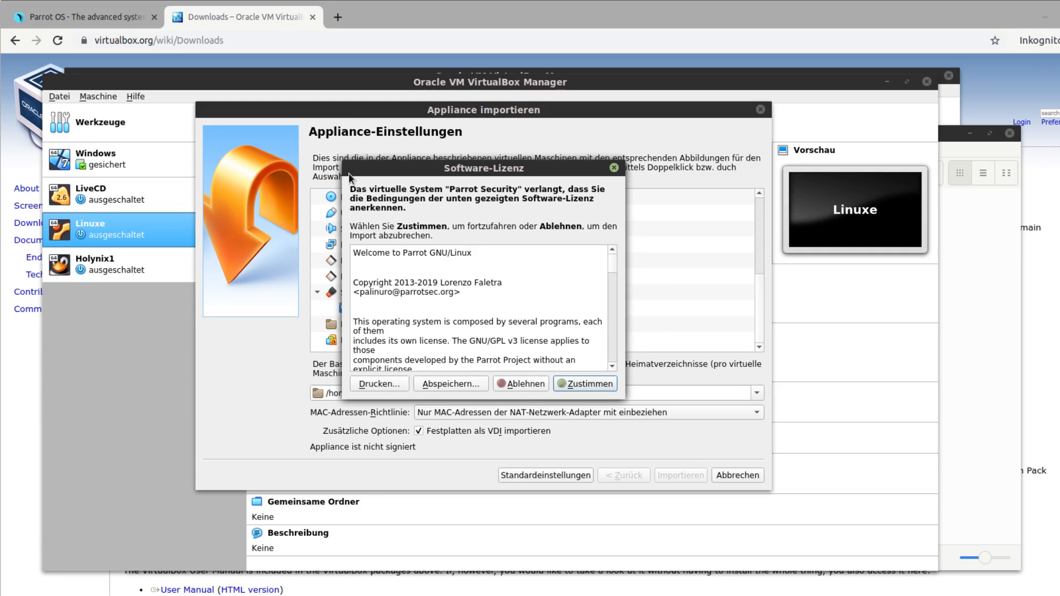
scroll(508, 303, "down", 10)
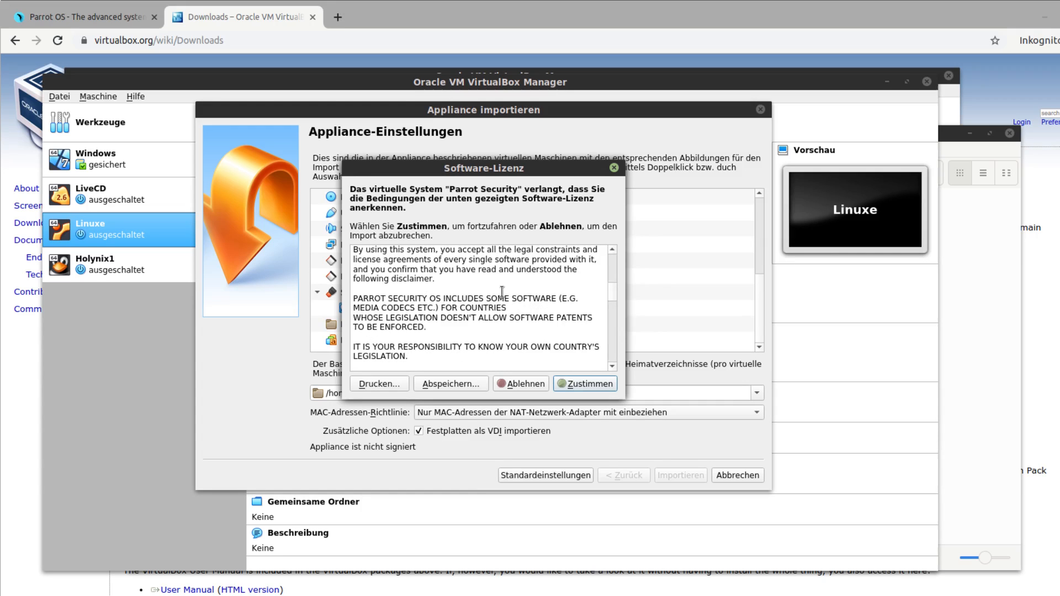
scroll(508, 303, "up", 10)
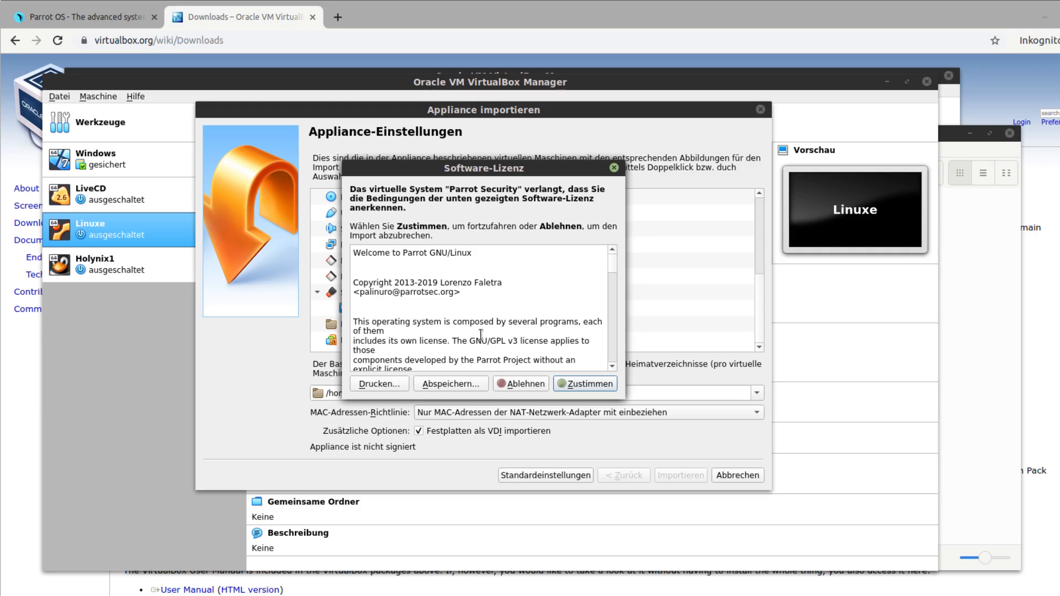
left_click(568, 384)
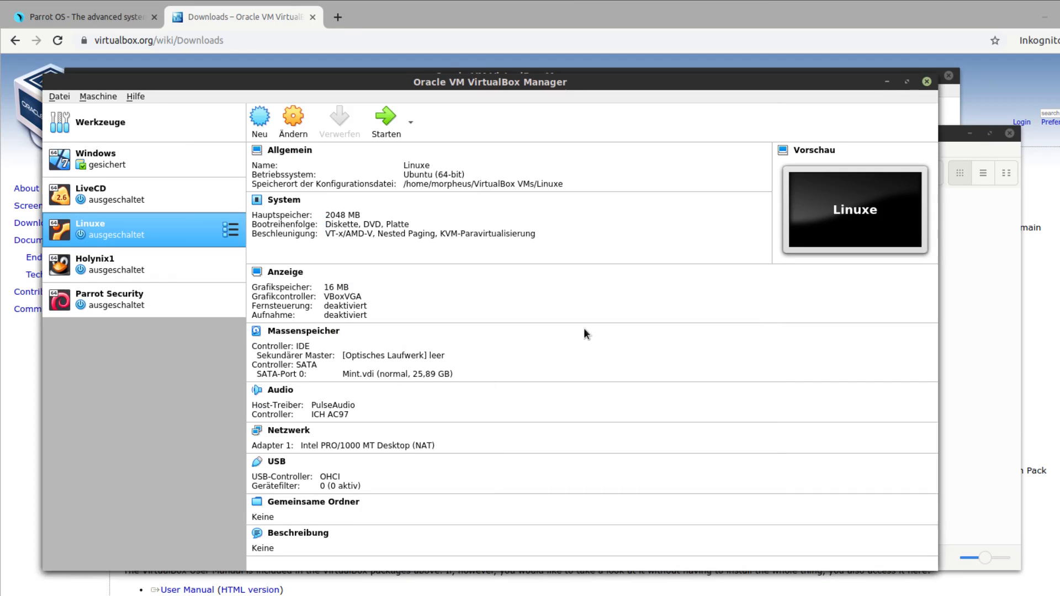
Review the Parrot Security machine's general, system, display, storage, audio and USB settings without changing them.
left_click(194, 310)
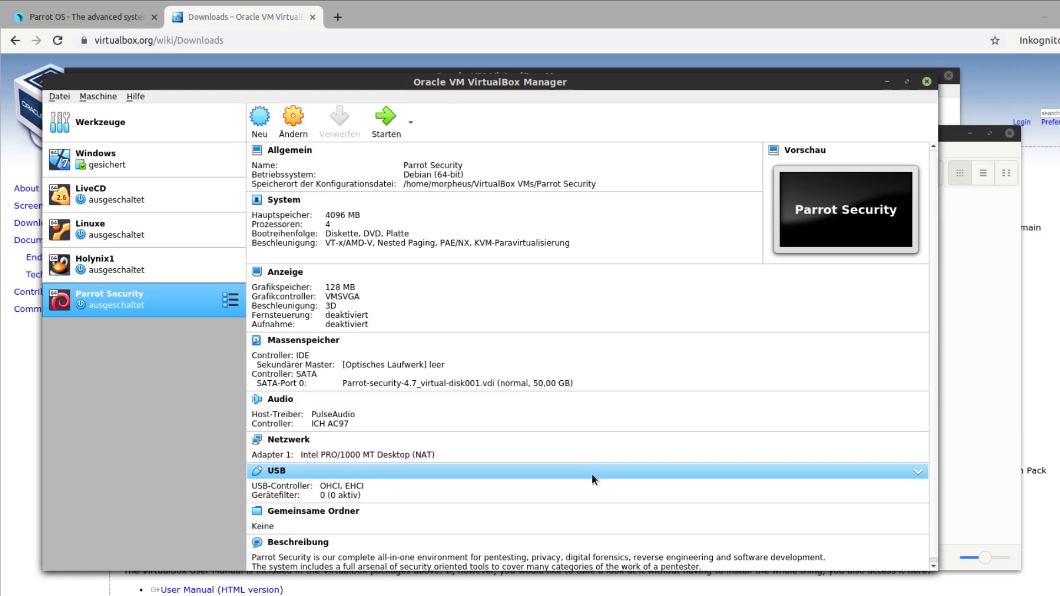
left_click(293, 119)
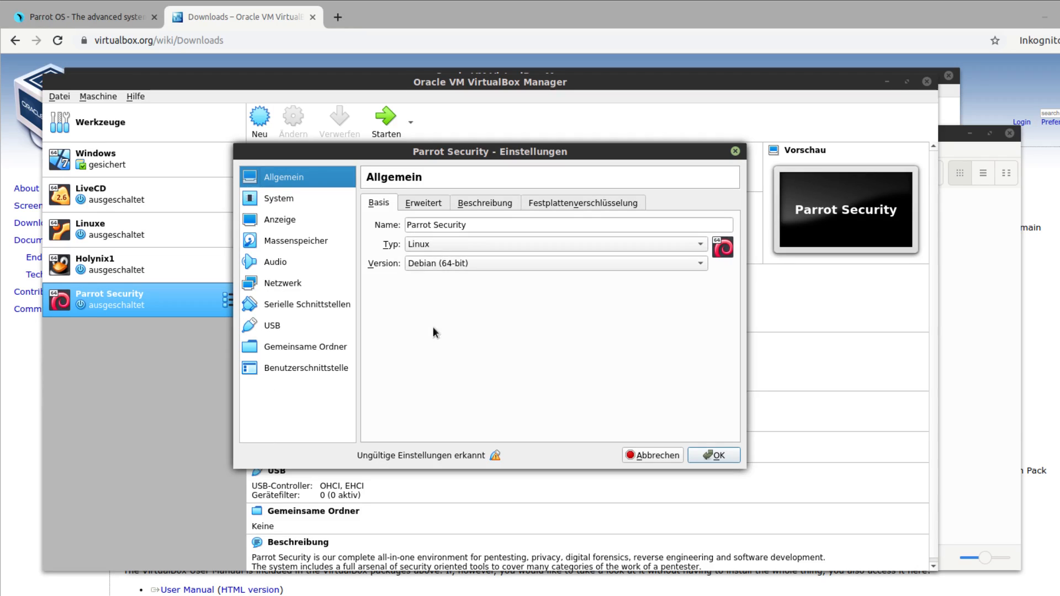
left_click(331, 205)
left_click(332, 219)
left_click(336, 238)
left_click(338, 260)
left_click(322, 221)
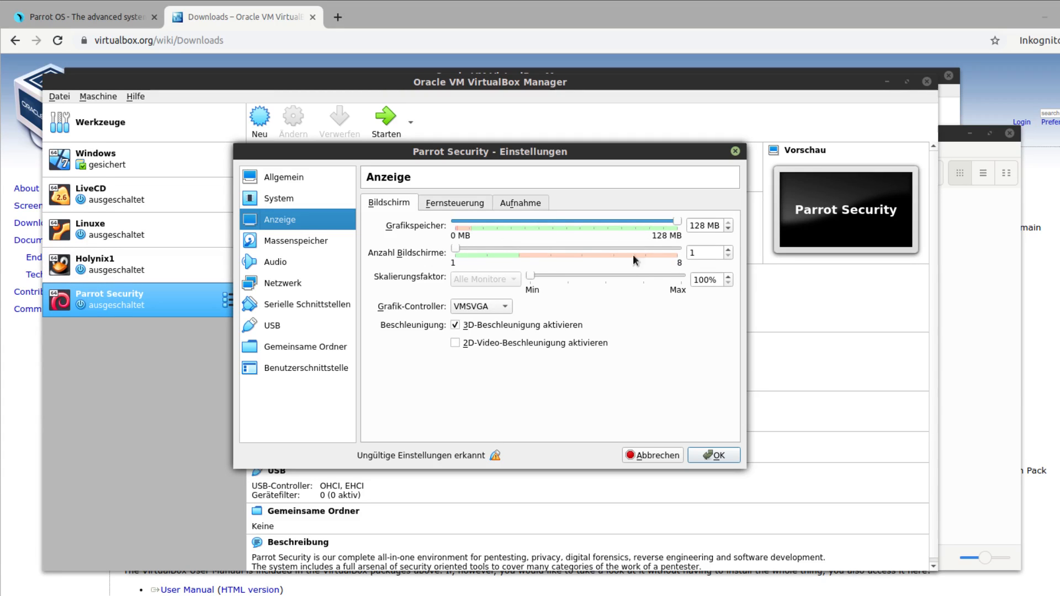
left_click(313, 203)
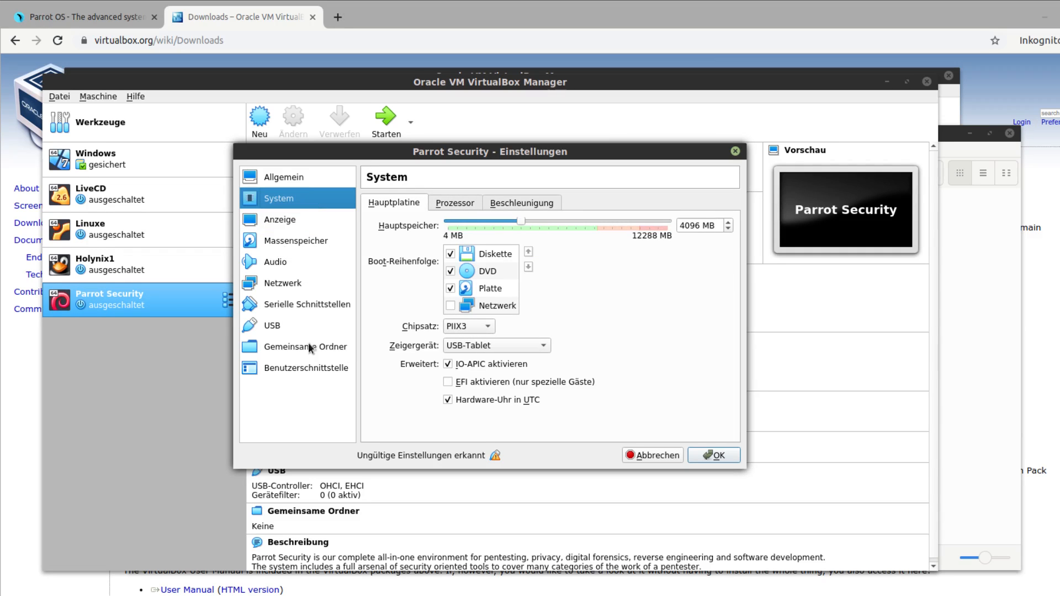
left_click(307, 325)
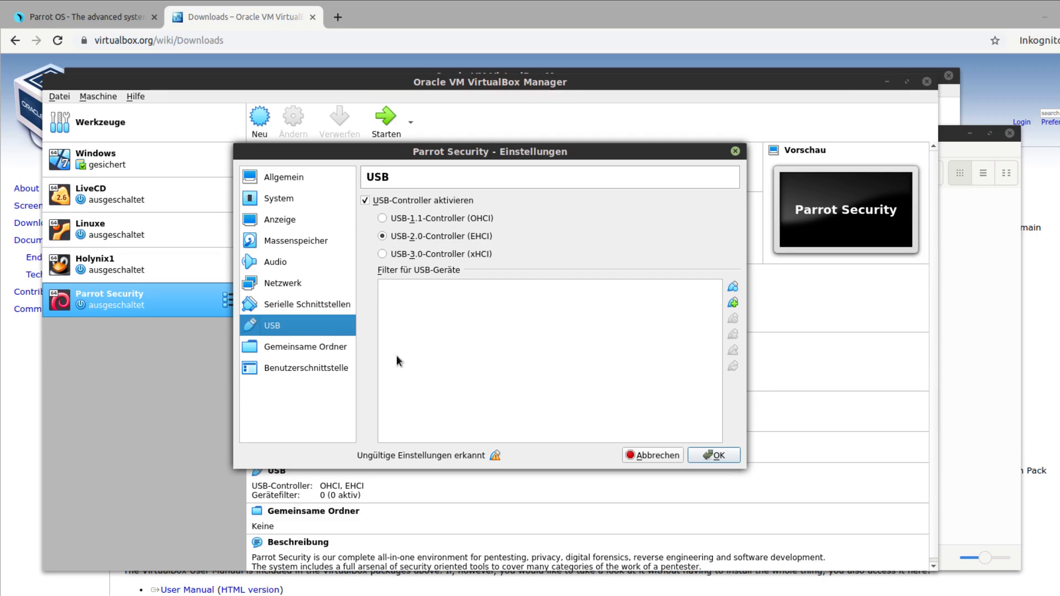
left_click(653, 456)
Examine the Extension Pack section of the VirtualBox downloads page, including its supported features and download link.
left_click(408, 15)
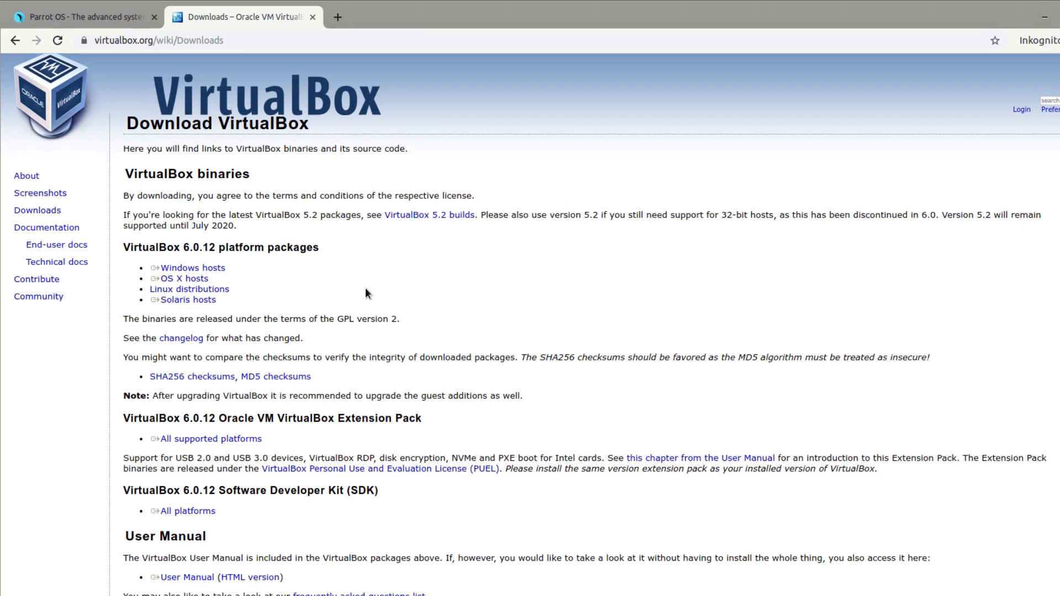
scroll(503, 349, "down", 3)
left_click_drag(297, 326, 437, 331)
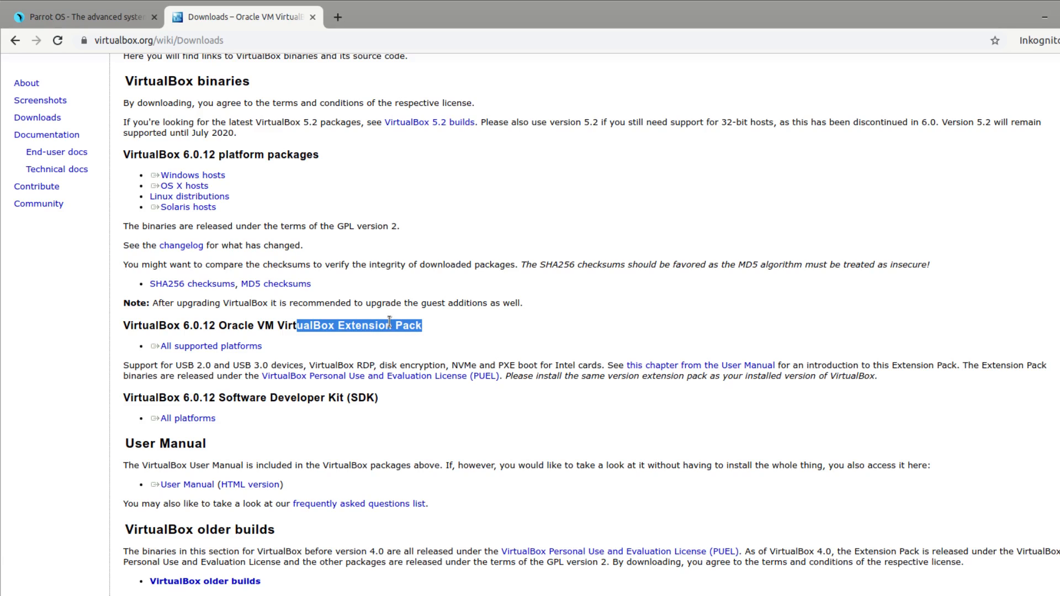
left_click_drag(175, 365, 292, 368)
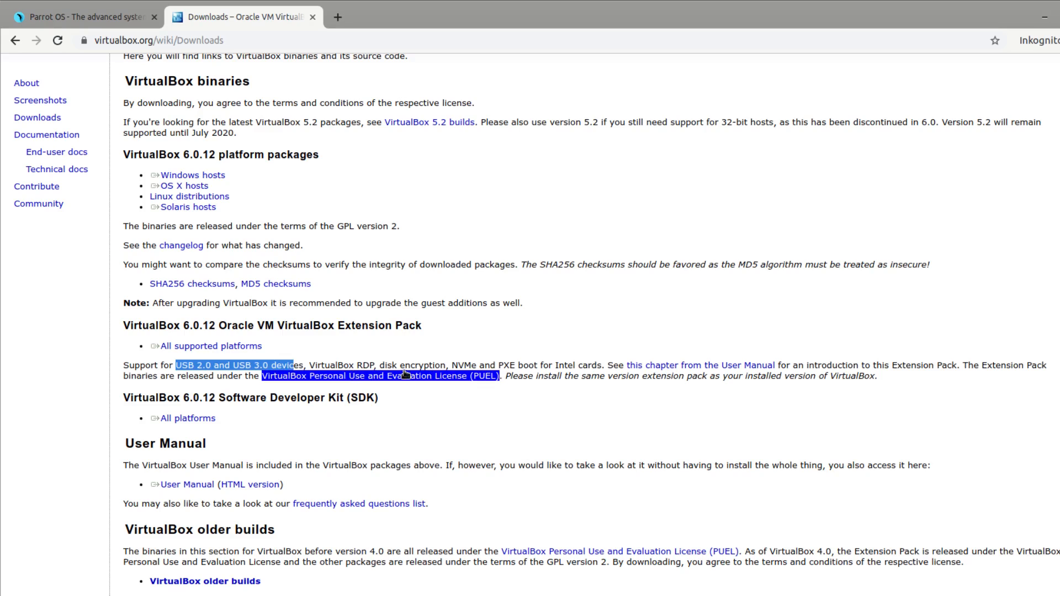
left_click_drag(392, 366, 430, 366)
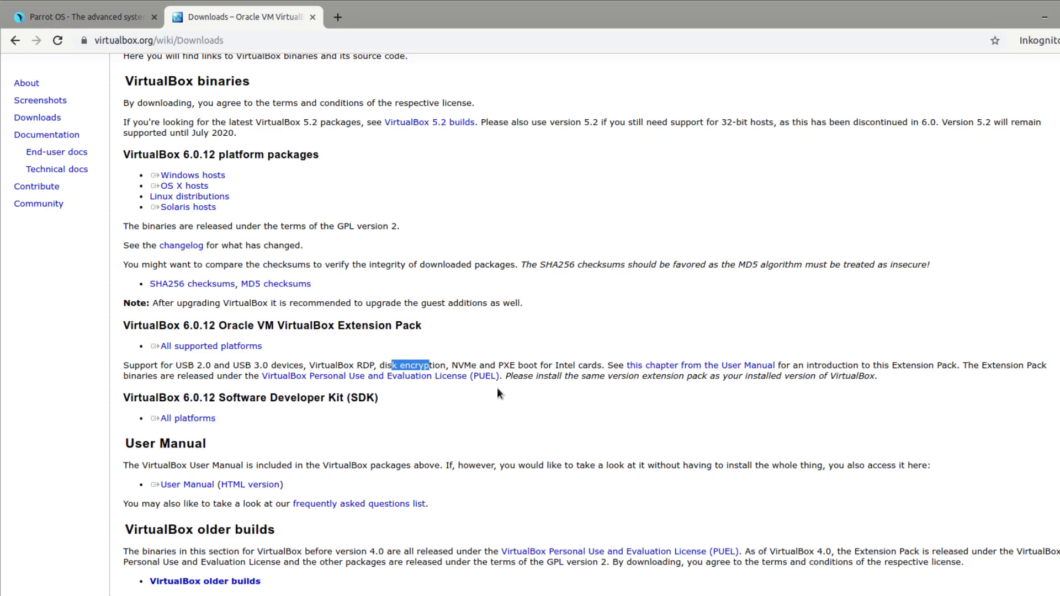
left_click(553, 429)
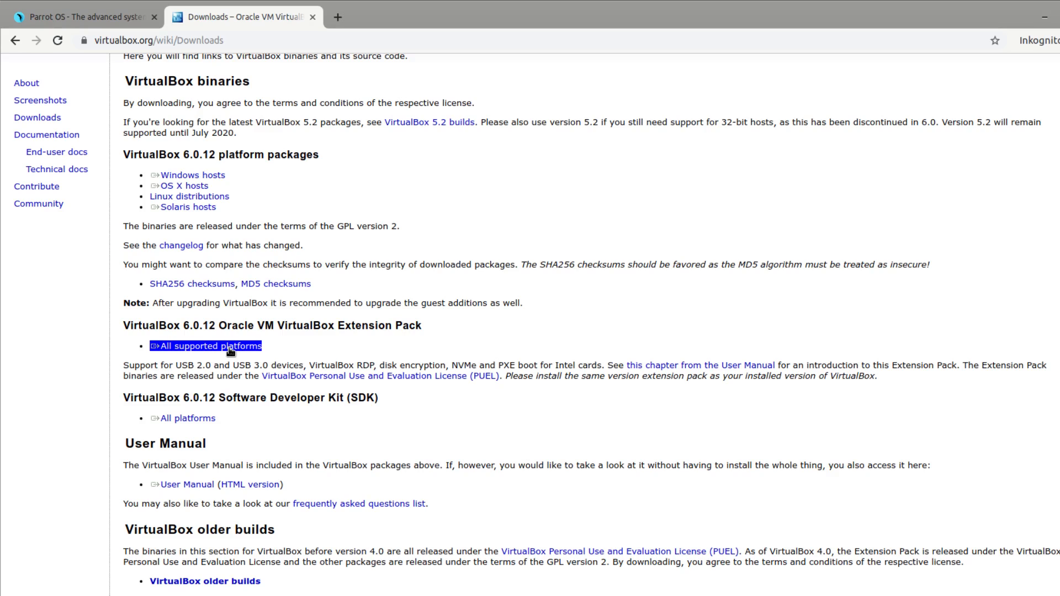
scroll(548, 400, "down", 3)
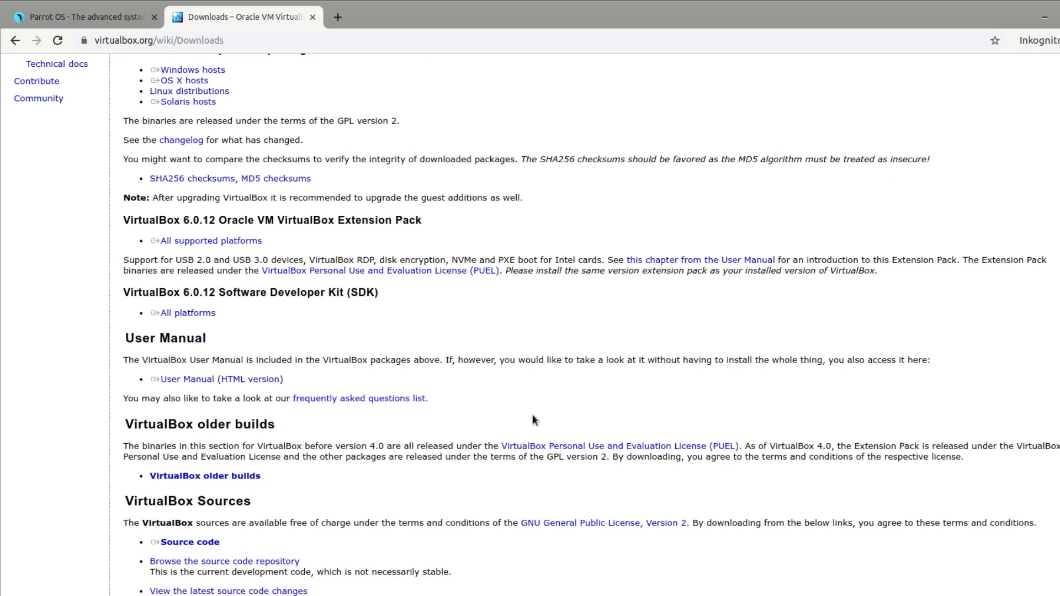
scroll(536, 364, "up", 5)
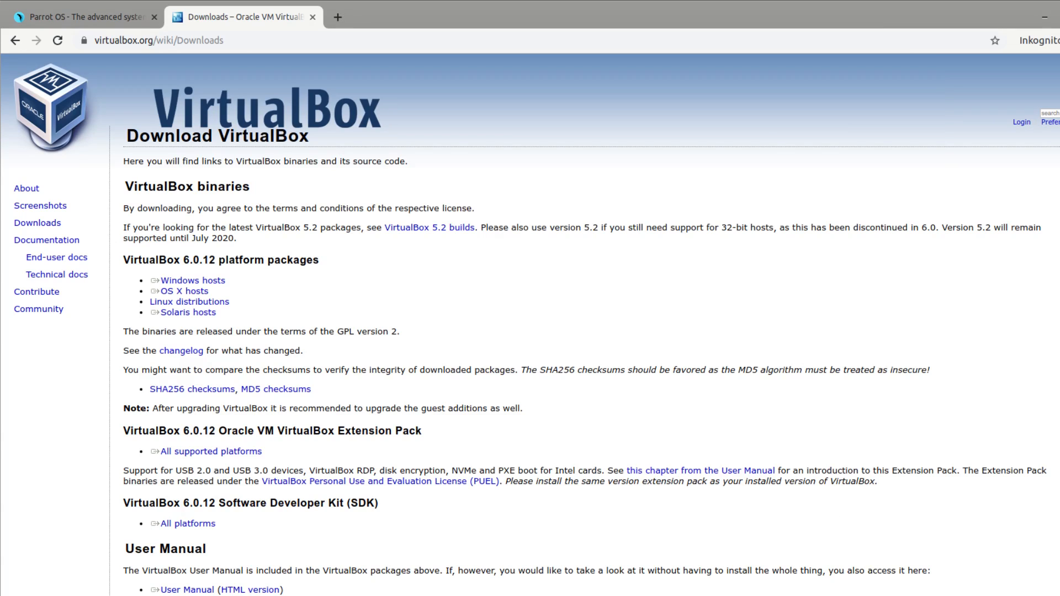
Back in VirtualBox, set the Parrot Security machine's USB controller to USB 1.1 (OHCI).
key("alt+Tab")
left_click(293, 121)
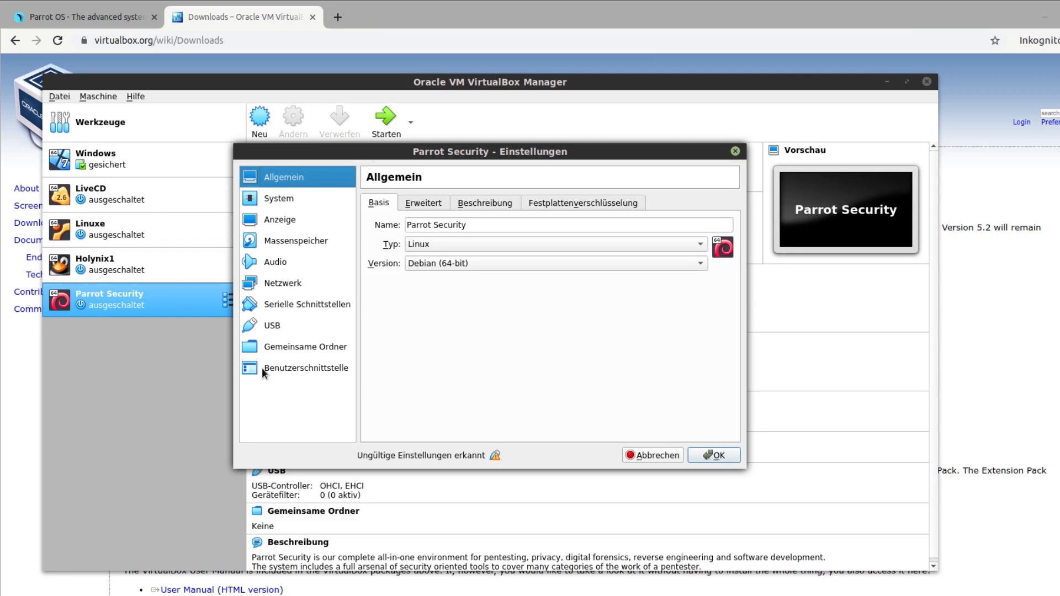
left_click(272, 326)
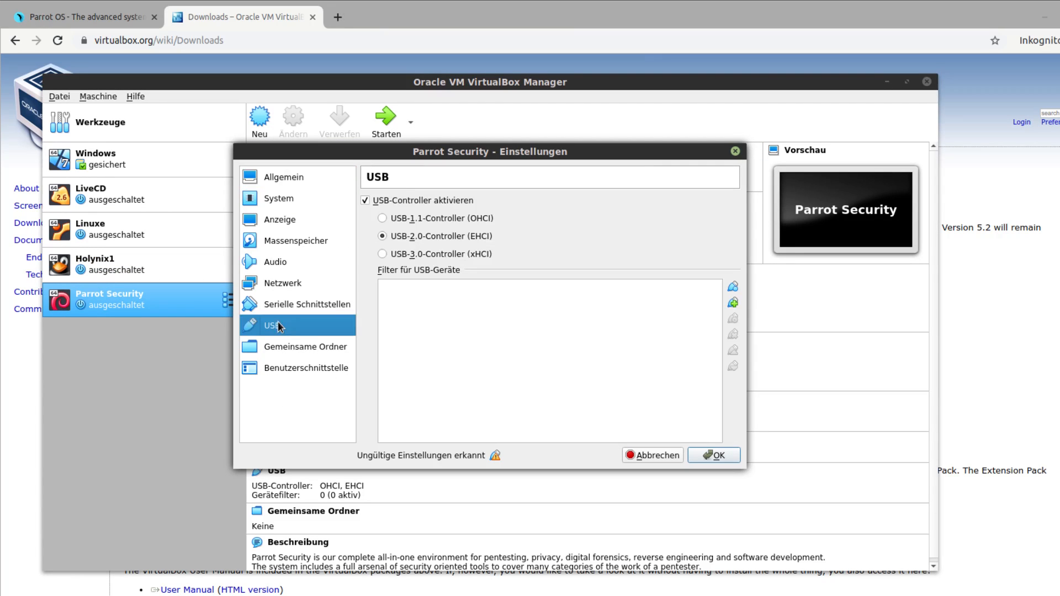
left_click(365, 200)
left_click(717, 455)
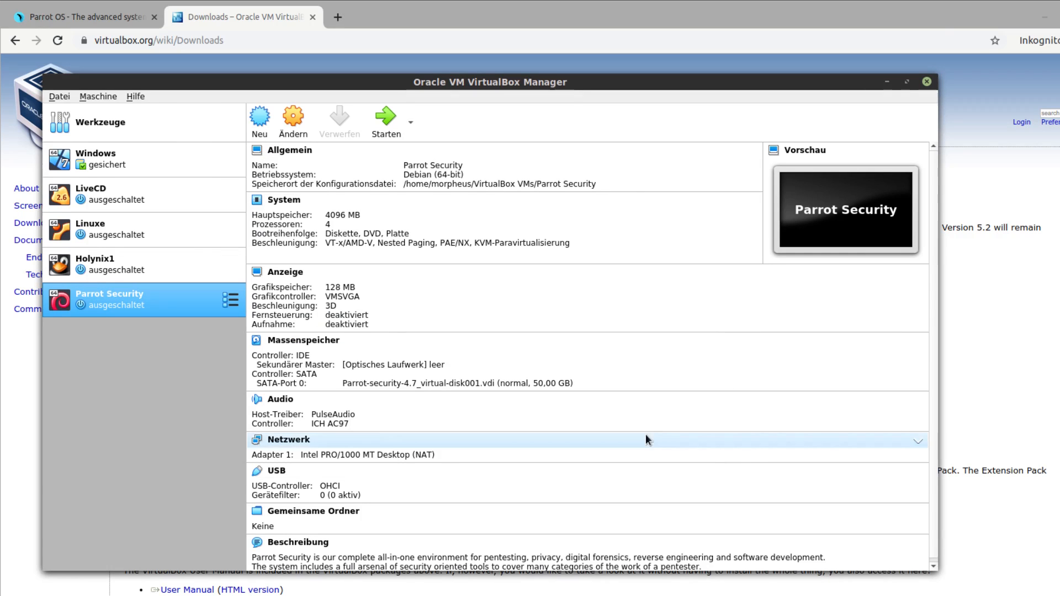
Start the Parrot Security virtual machine and enlarge its window to nearly fill the screen.
left_click(384, 134)
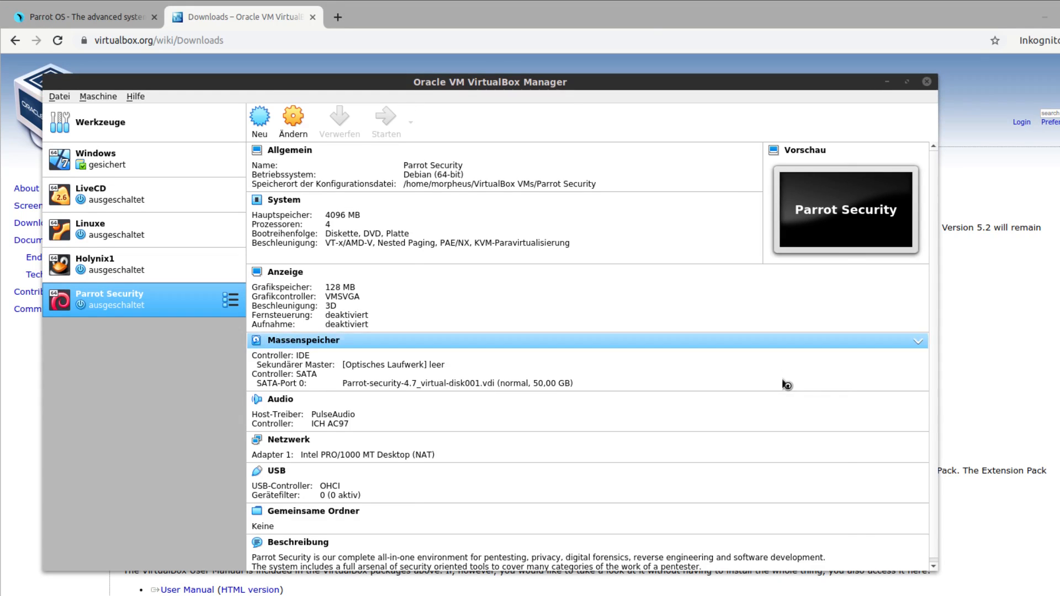
left_click_drag(582, 174, 329, 65)
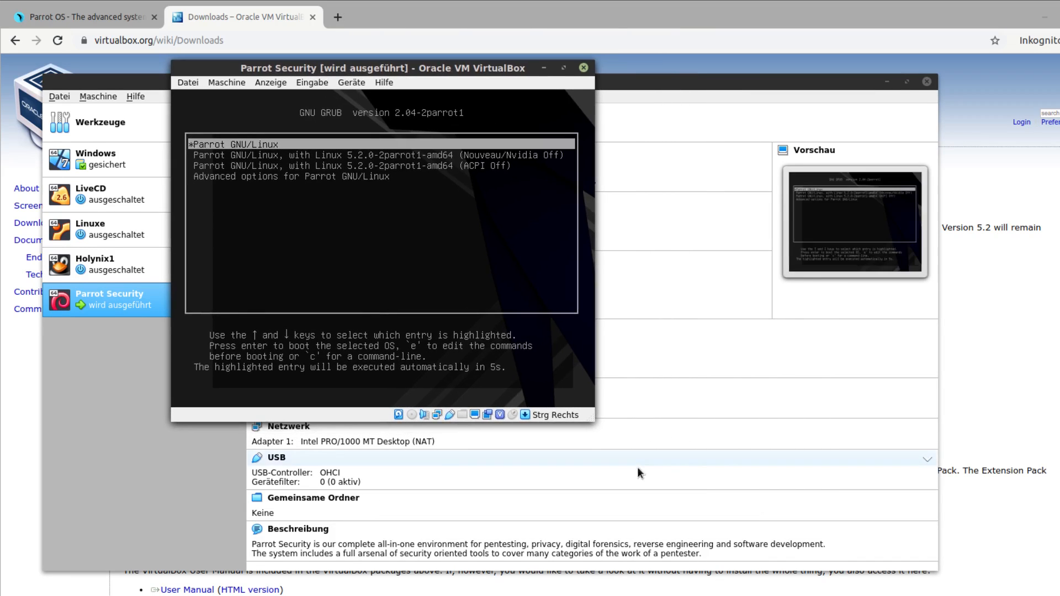
left_click_drag(586, 424, 1010, 576)
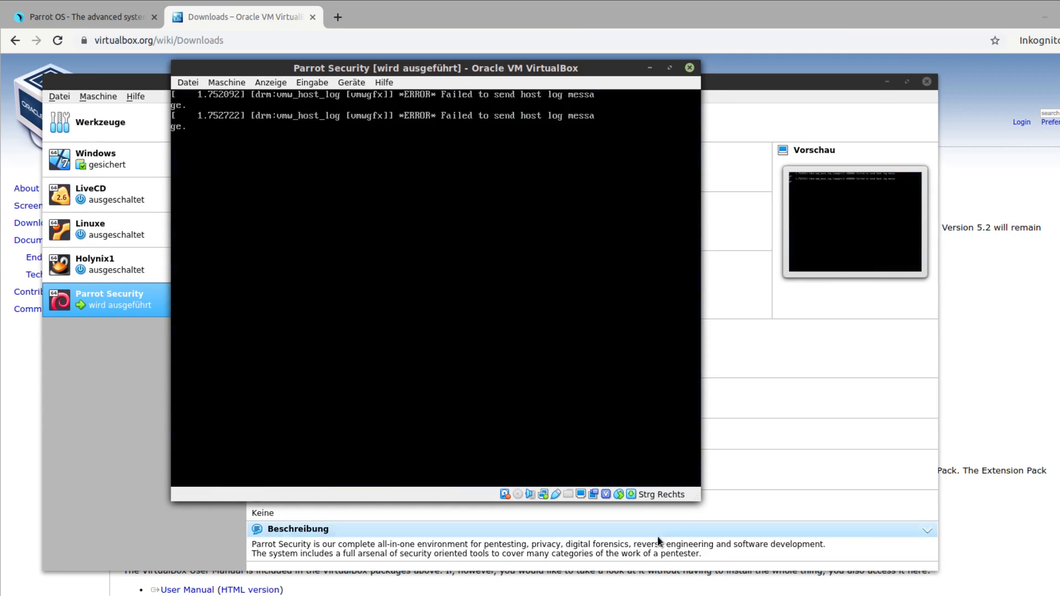
left_click_drag(701, 501, 1059, 595)
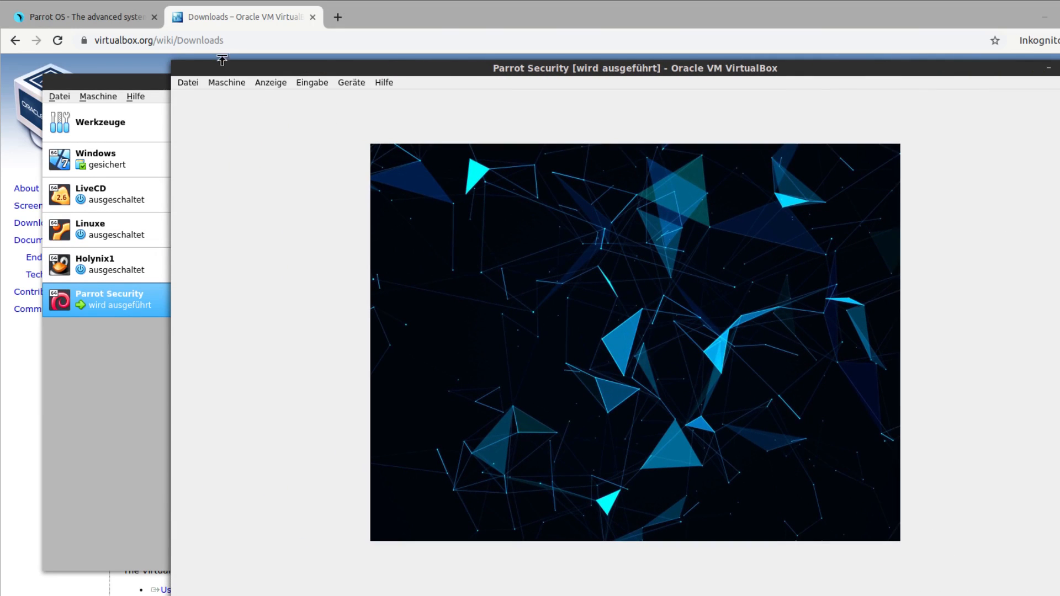
left_click_drag(172, 61, 11, 1)
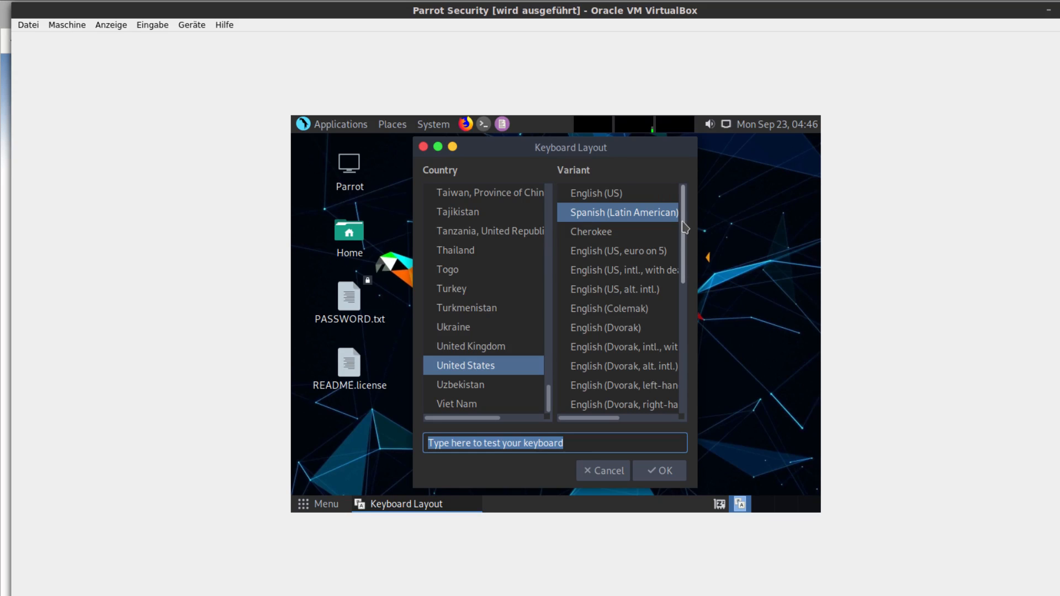
key("ctrl+f")
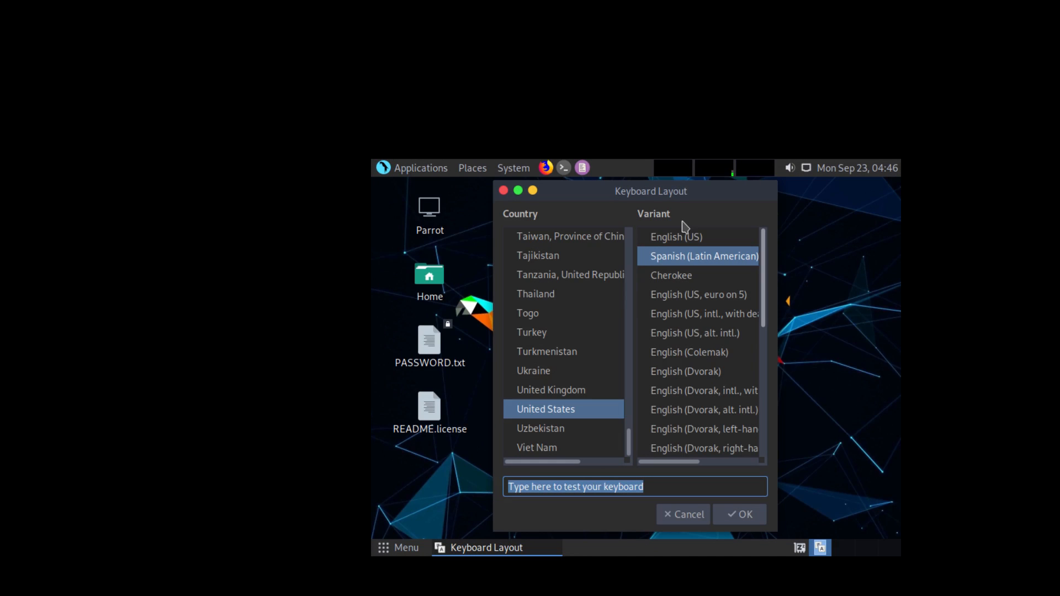
type("f")
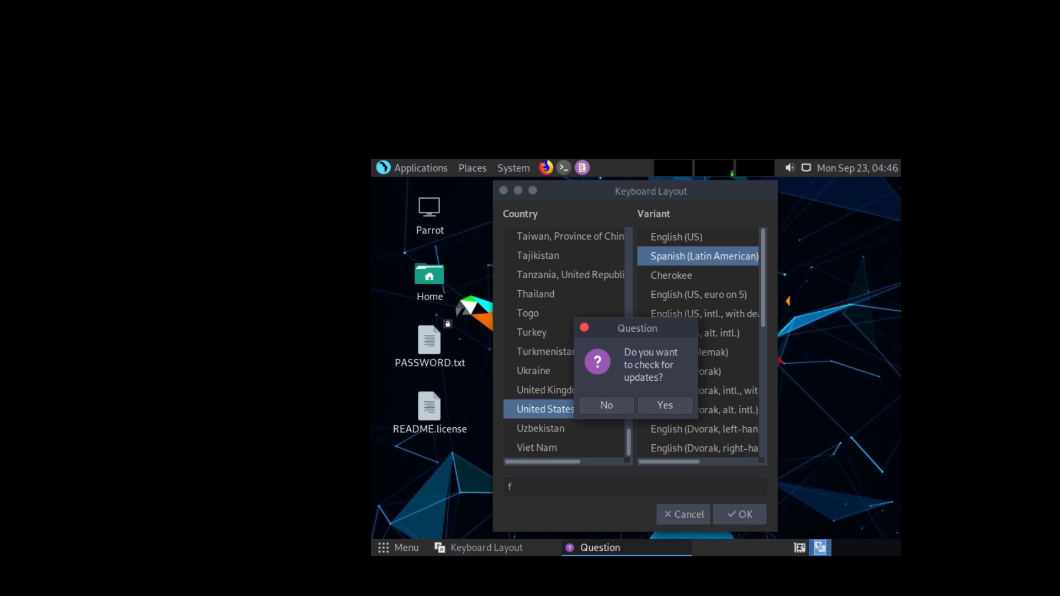
key("ctrl+f")
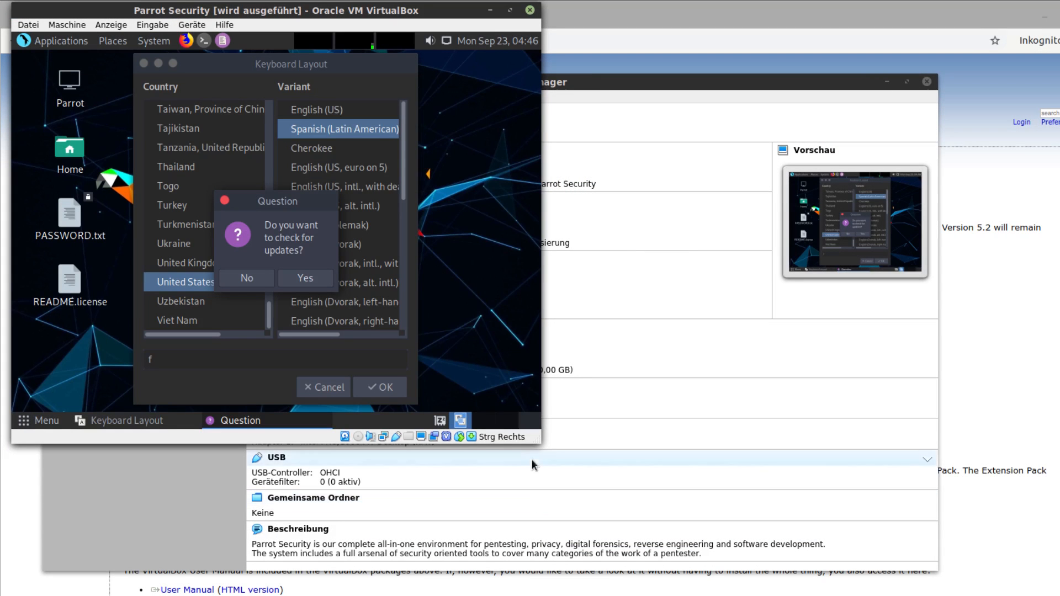
left_click_drag(539, 443, 1059, 595)
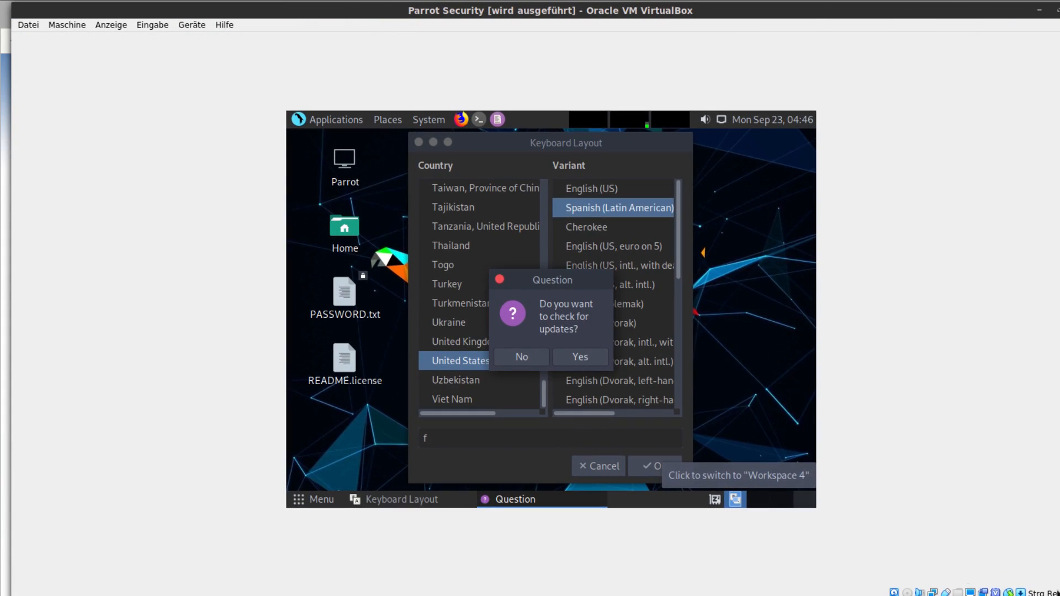
Check Parrot for updates, upgrade the available packages and dismiss the notice about granted root permissions.
left_click(573, 364)
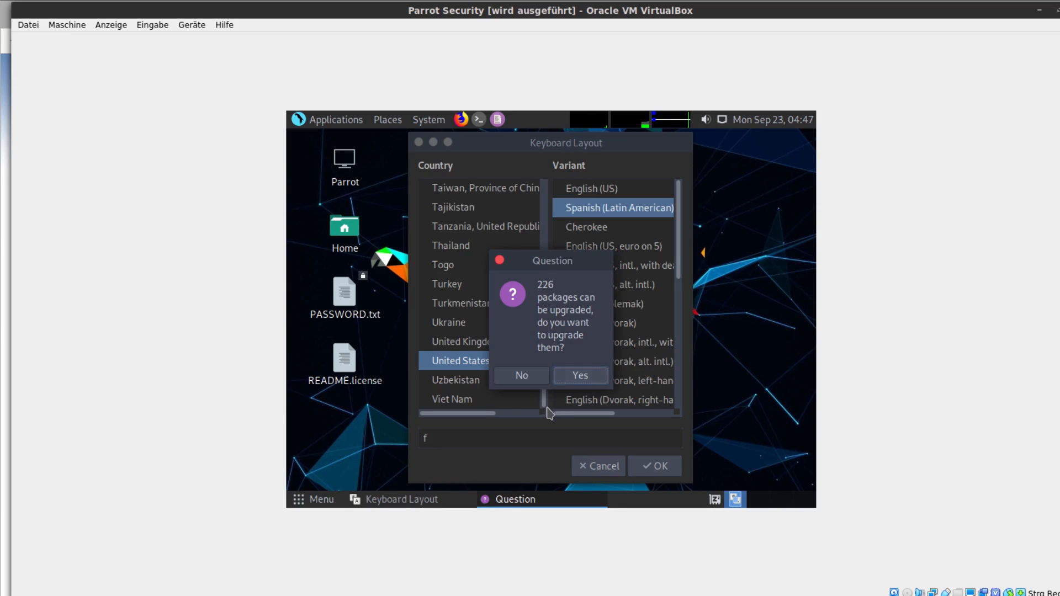
left_click(577, 375)
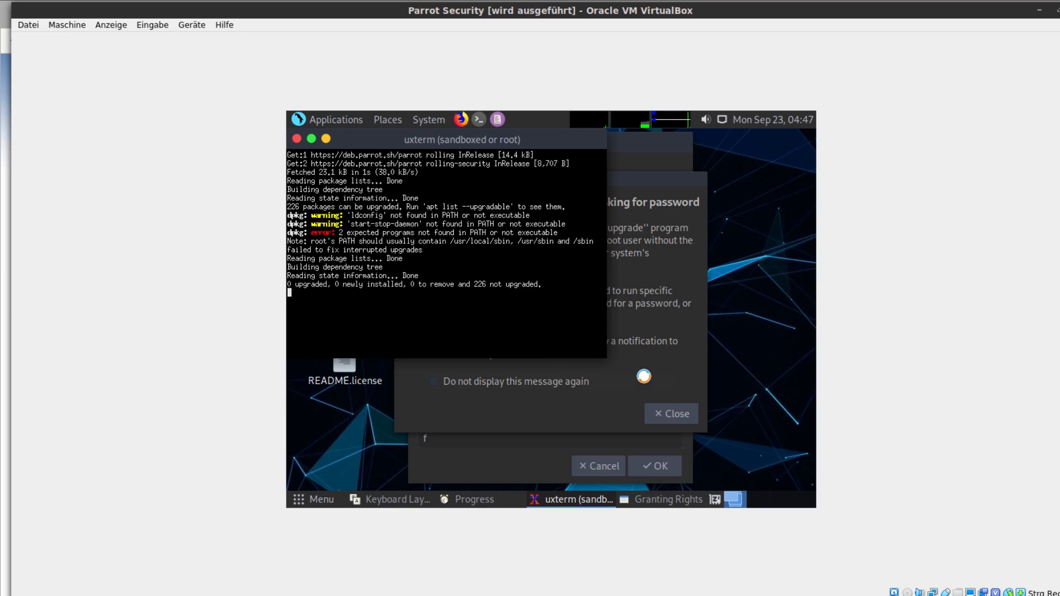
left_click(651, 355)
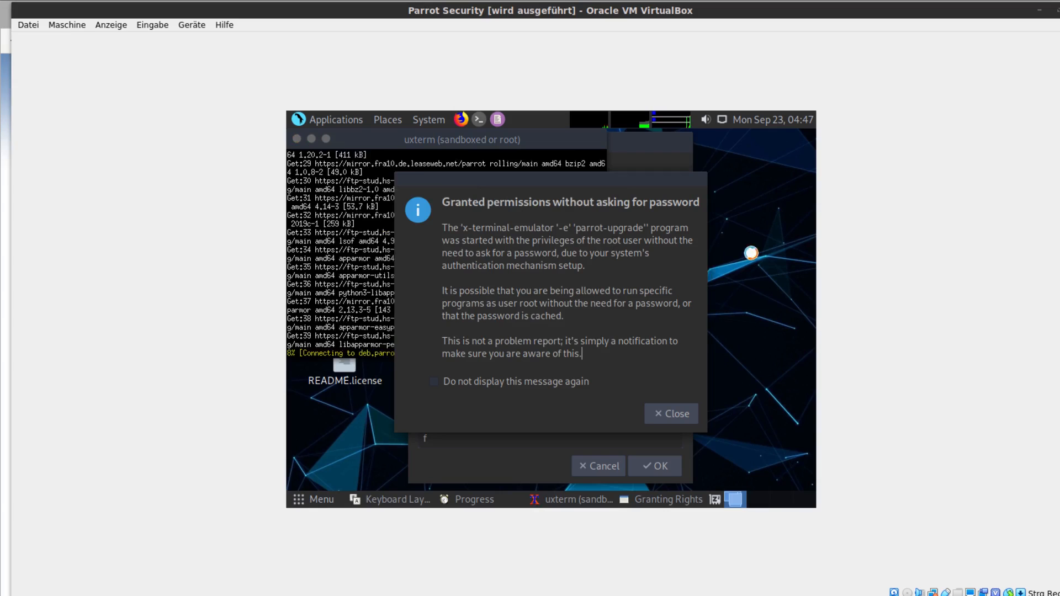
left_click(670, 413)
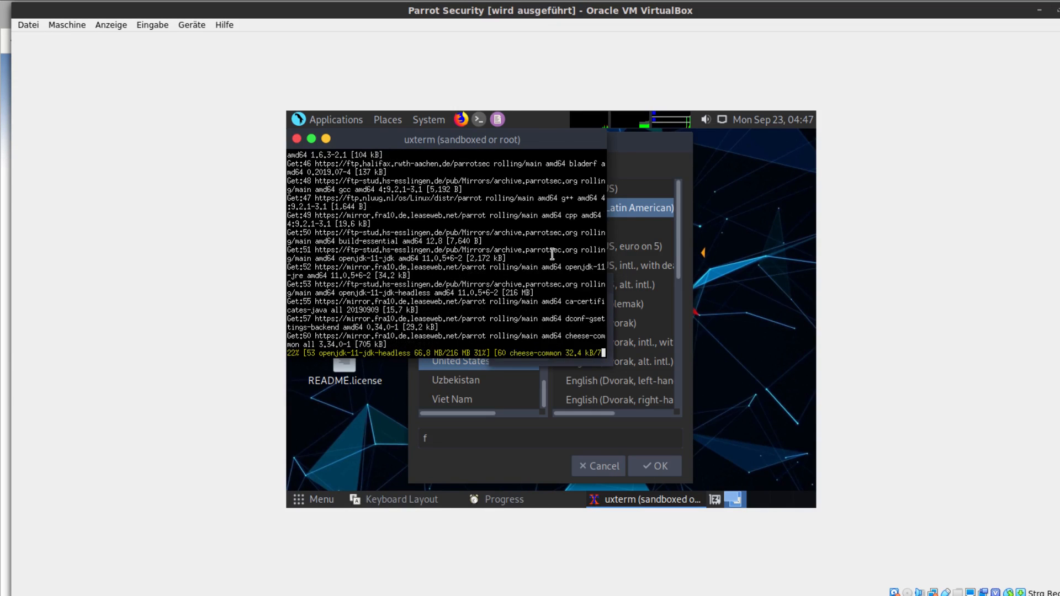
Test the current keyboard layout with the characters zy/\ in the test field and clear them.
left_click(652, 149)
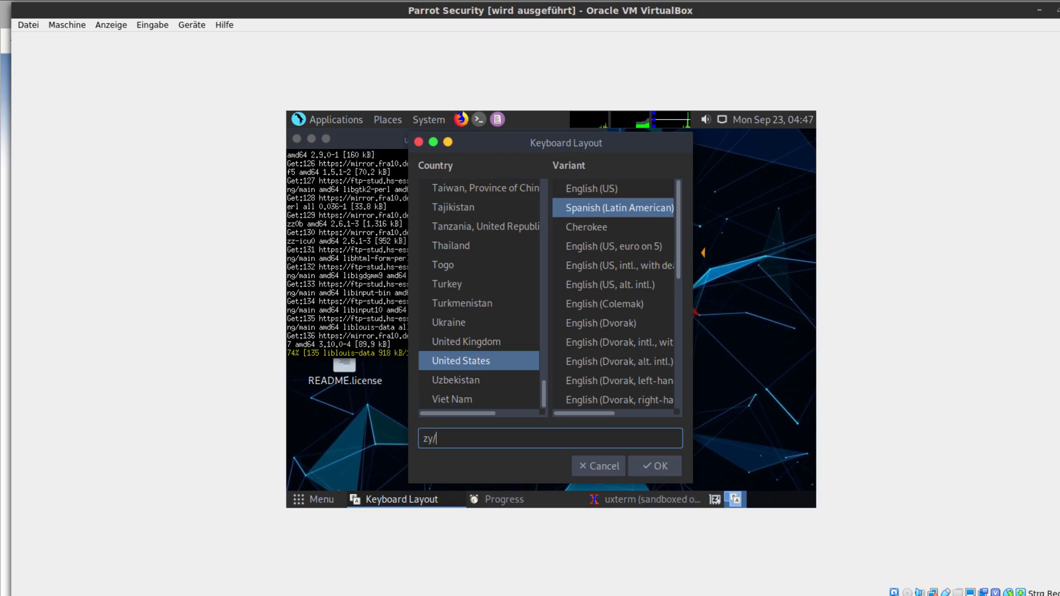
type("\\")
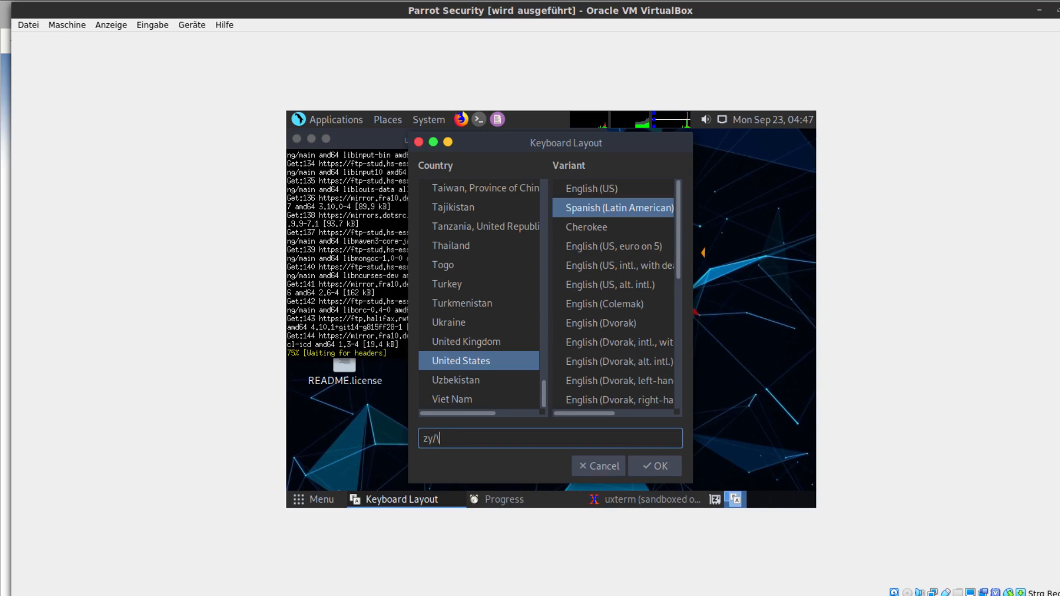
key("BackSpace")
key("BackSpace")
key("BackSpace")
key("BackSpace")
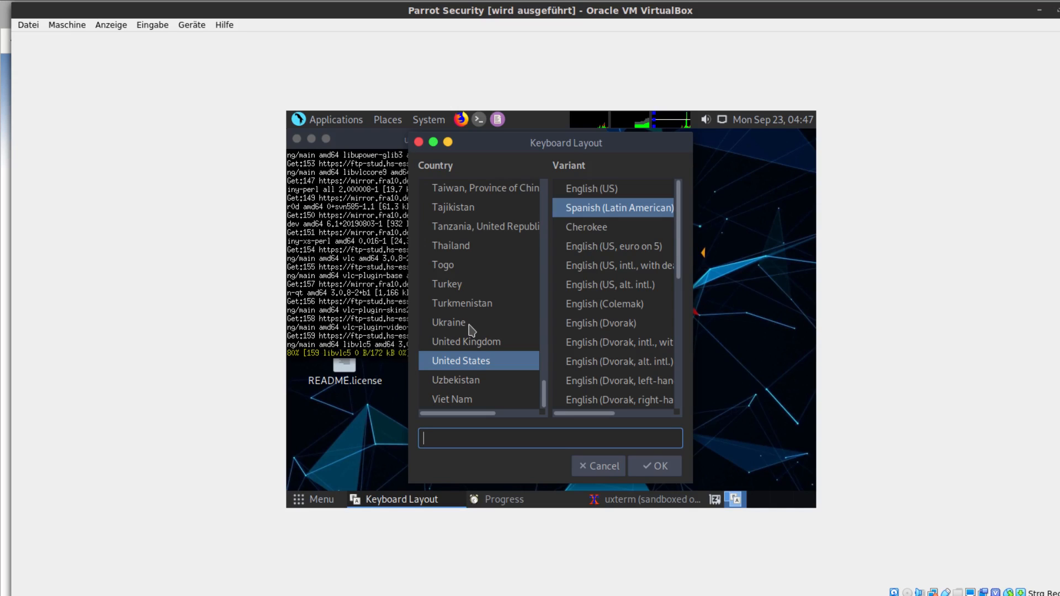
Set the keyboard layout to country Germany with the German variant.
scroll(499, 337, "up", 3)
left_click_drag(544, 380, 547, 249)
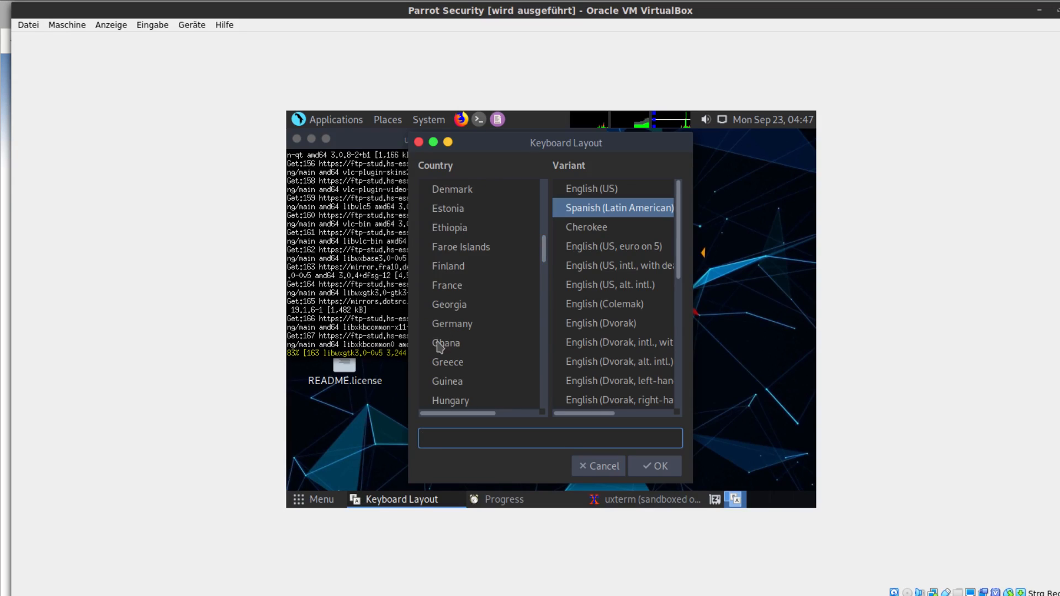
left_click(444, 325)
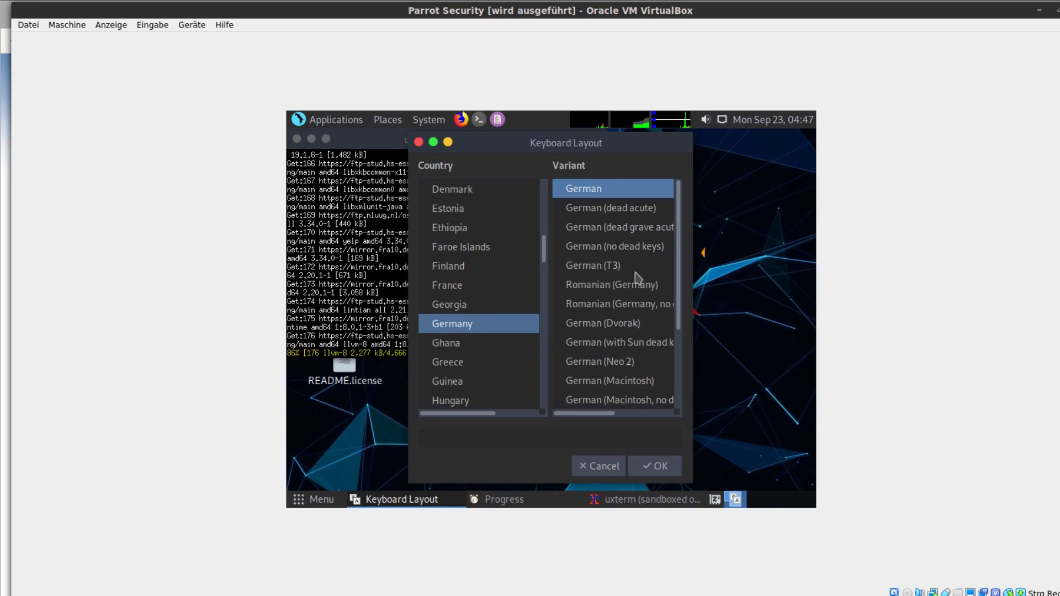
left_click(661, 466)
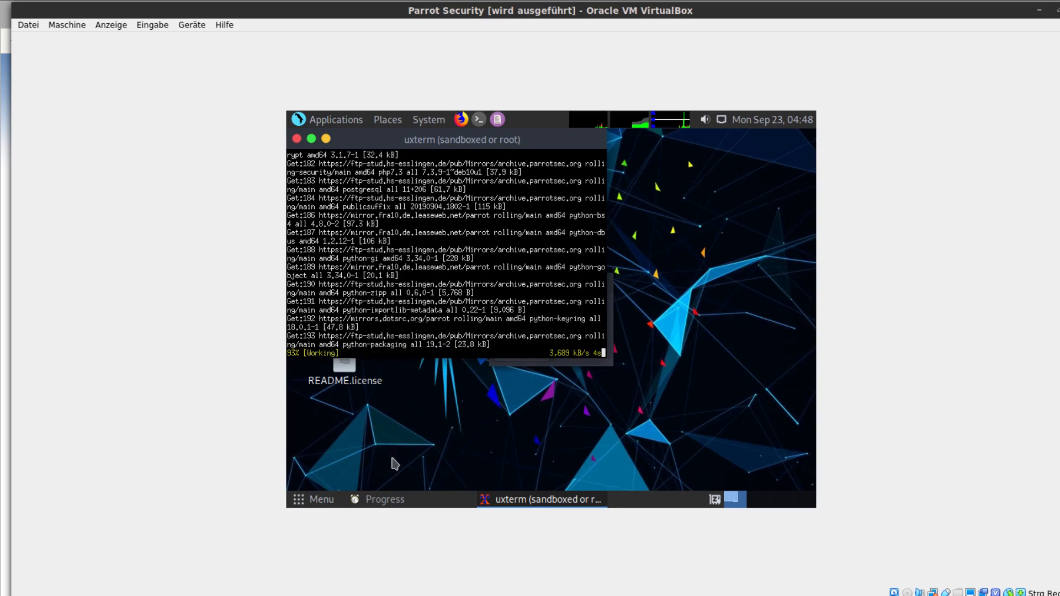
Test the German keyboard layout with the characters y, z and - in the application search, and clear them.
left_click(306, 504)
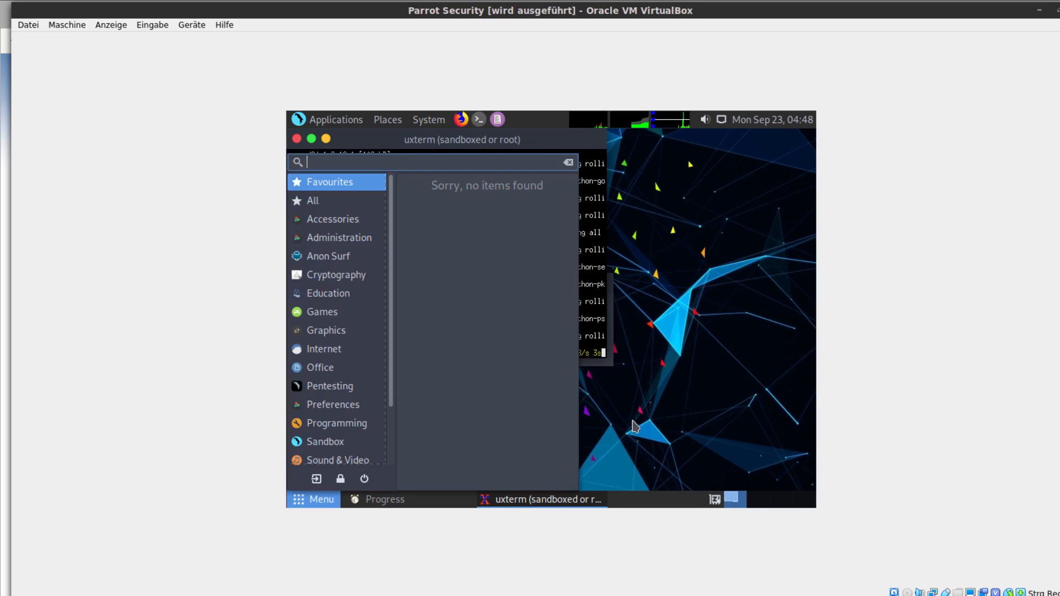
type("y")
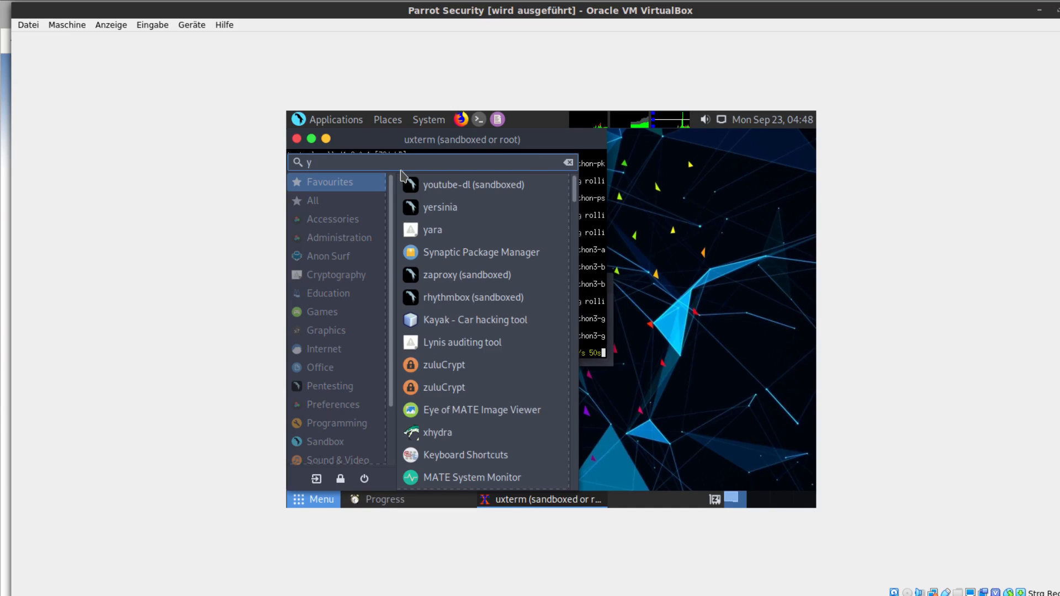
type("y")
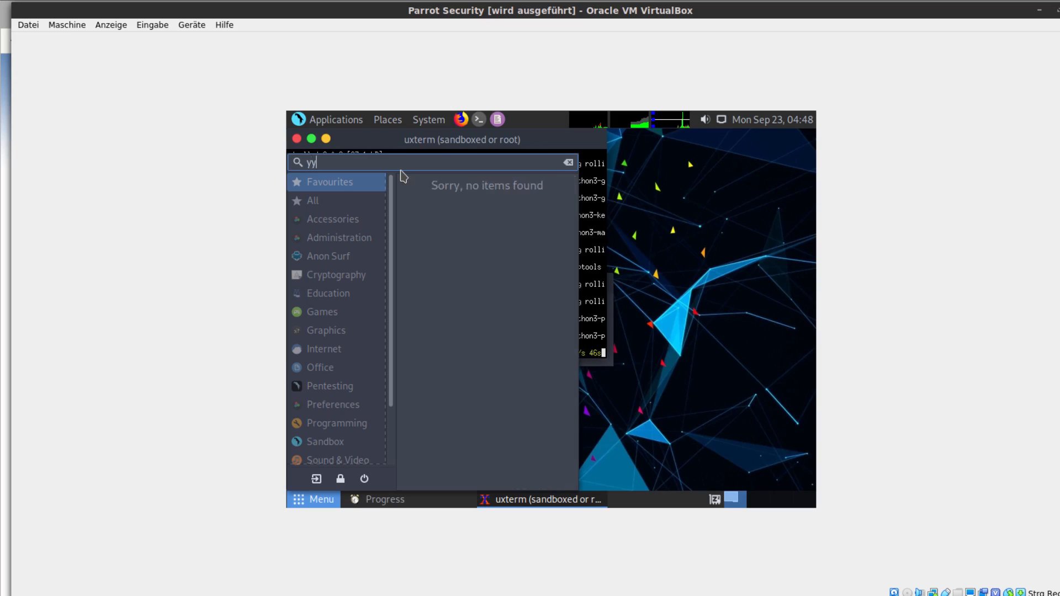
key("BackSpace")
key("BackSpace")
type("z")
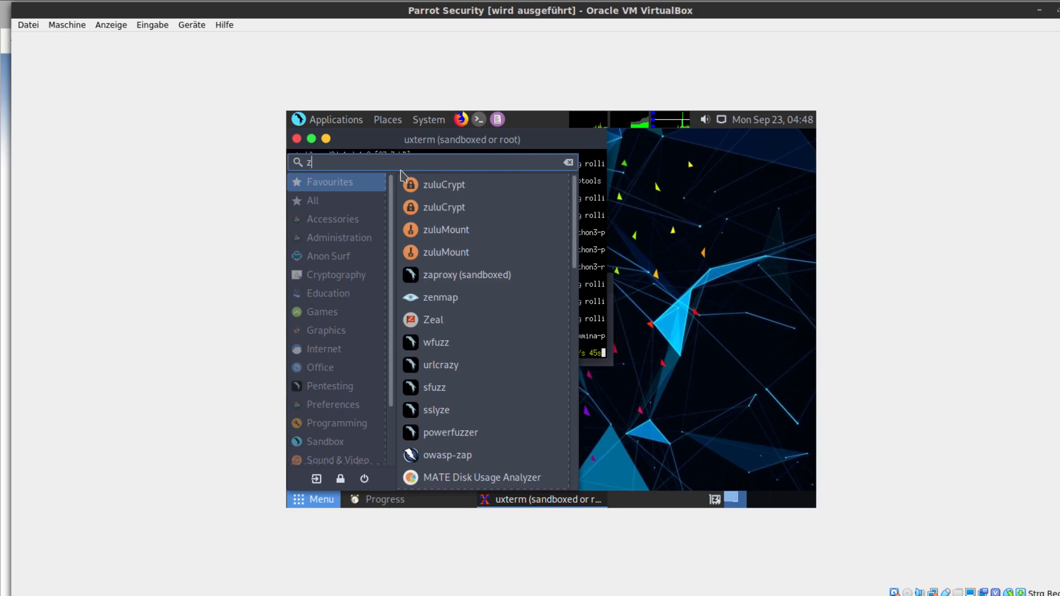
key("BackSpace")
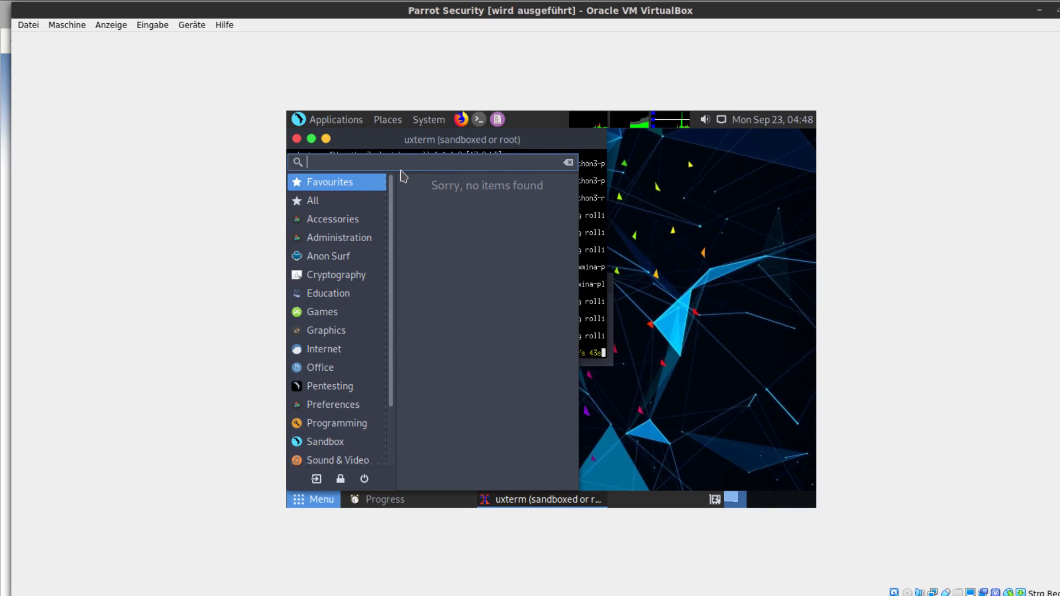
type("-")
key("BackSpace")
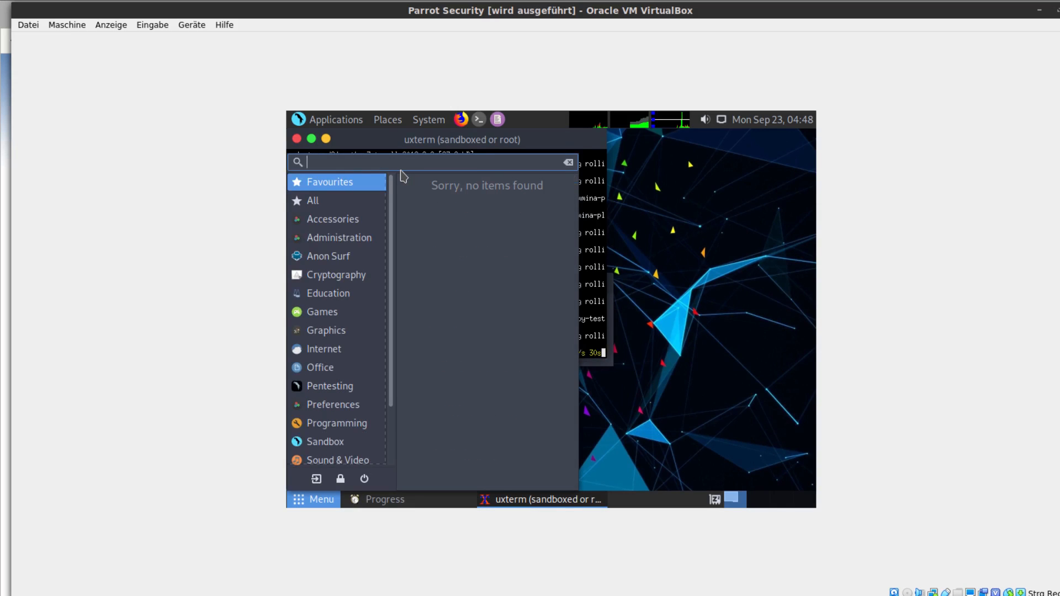
left_click(671, 360)
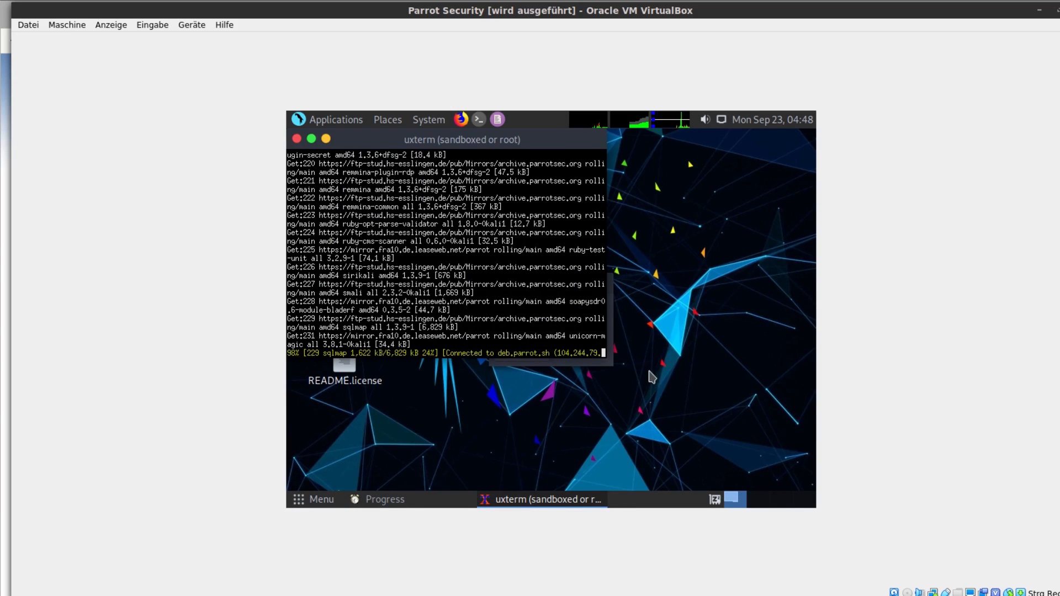
Move the uxterm update window away from the desktop icons and minimize it.
left_click_drag(537, 147, 654, 208)
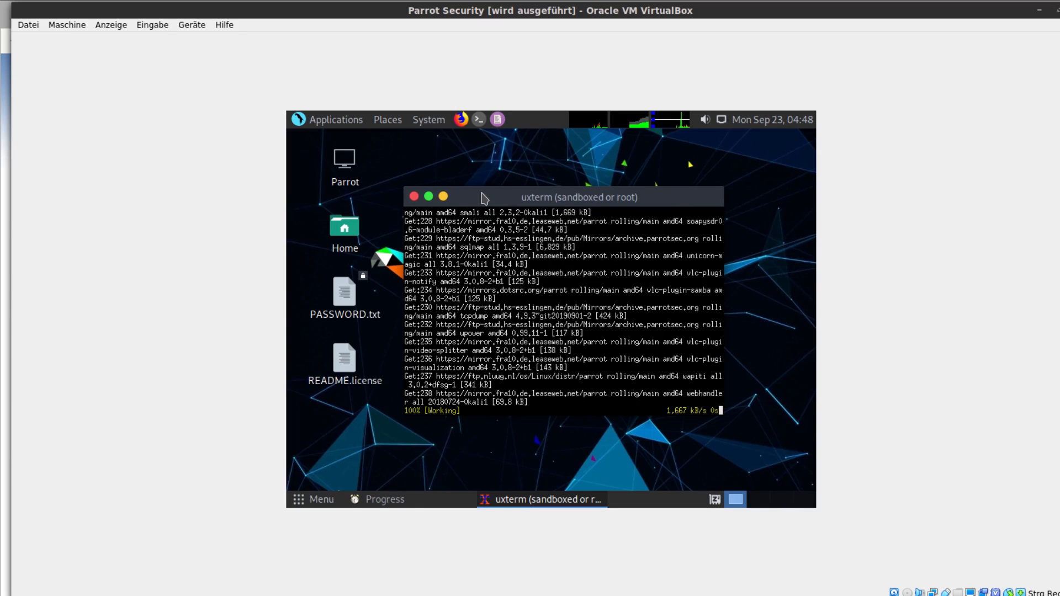
left_click(443, 197)
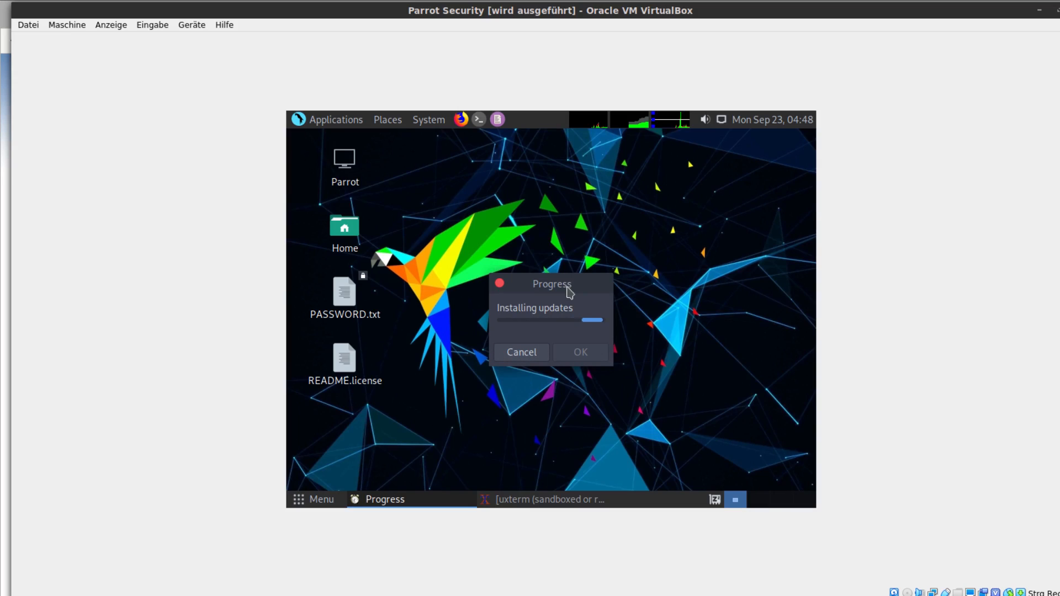
left_click(407, 450)
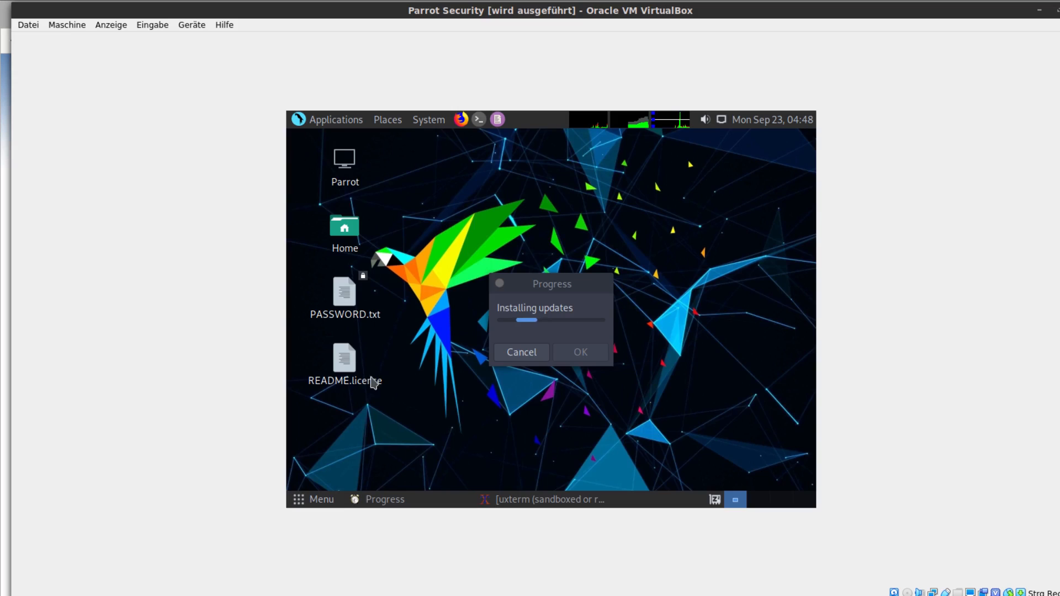
Open PASSWORD.txt on the desktop to read the default login details, and close the file.
double_click(345, 295)
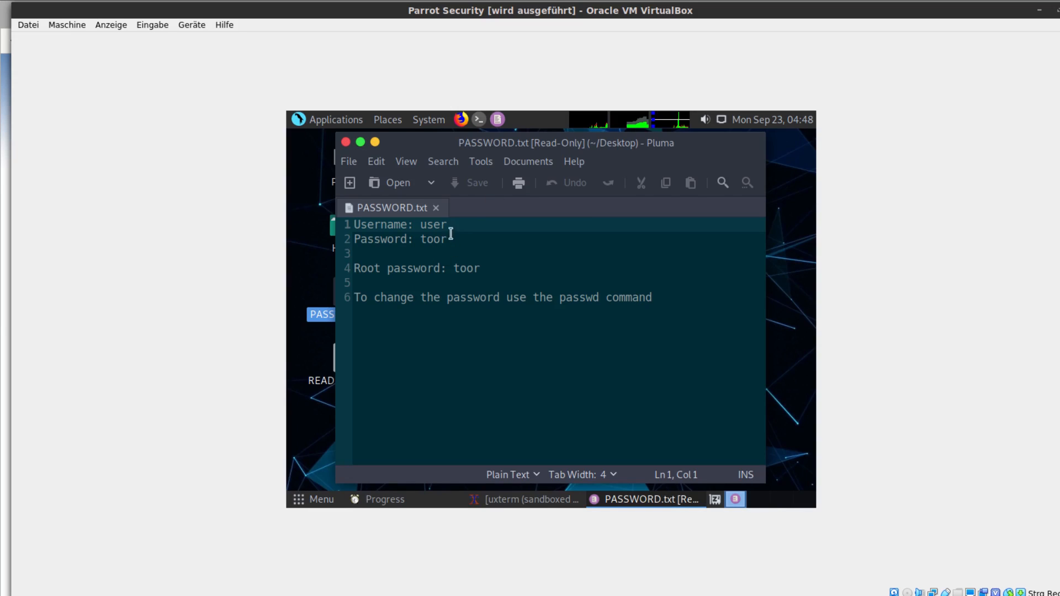
left_click(345, 142)
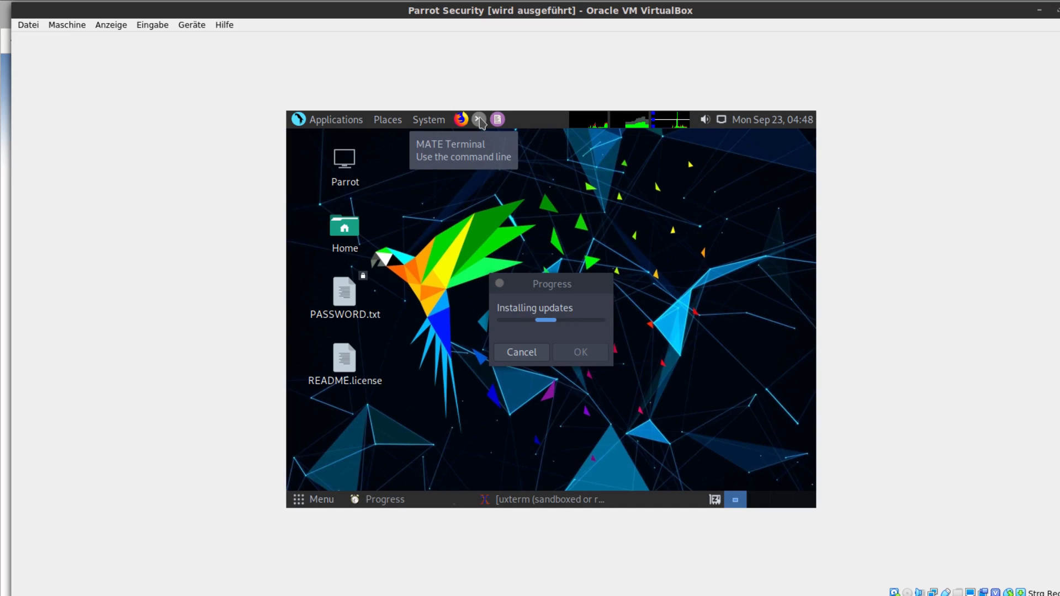
List the home directory's contents with ls in a new MATE Terminal, and close the terminal.
left_click(479, 120)
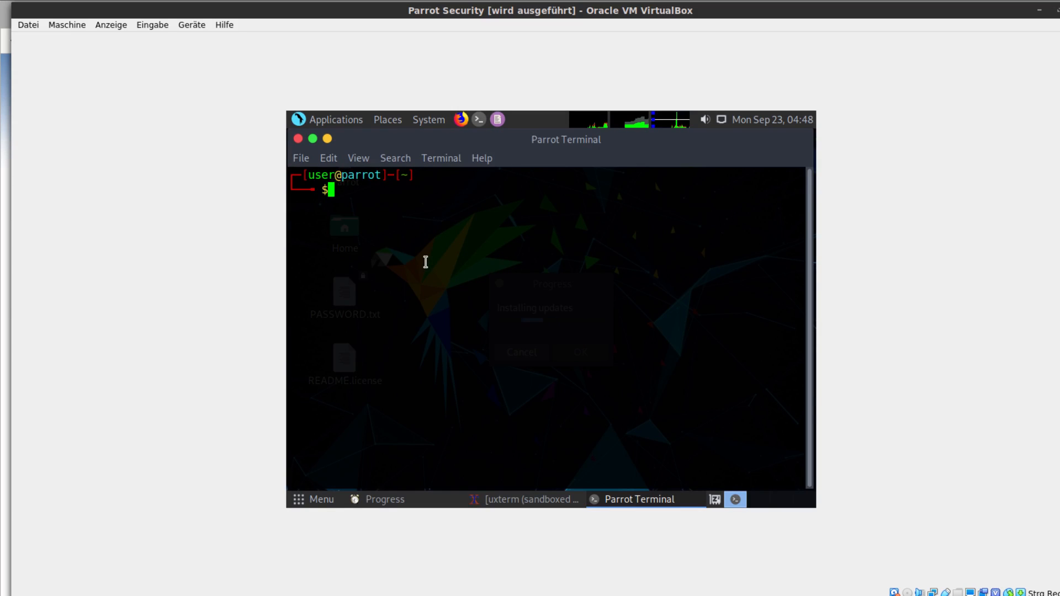
type("ls")
key("Return")
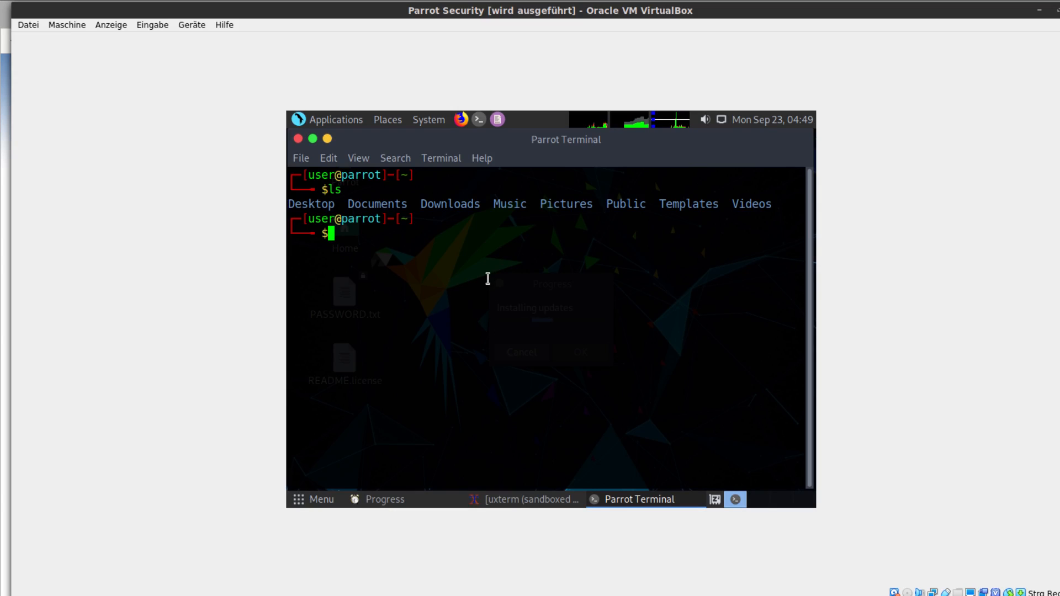
left_click_drag(311, 224, 360, 255)
left_click(398, 299)
left_click(297, 139)
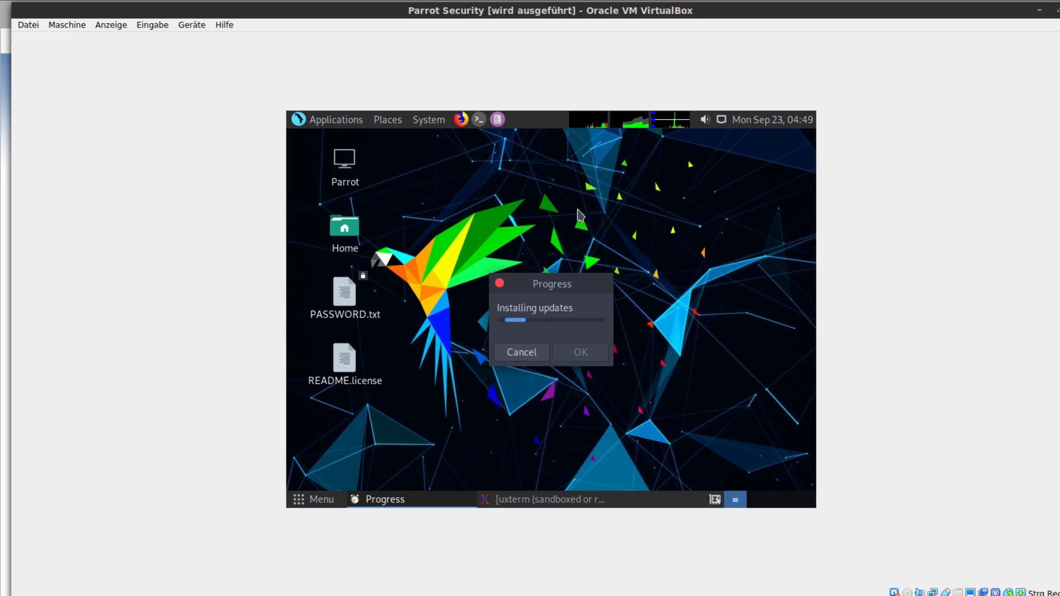
Check the processor and memory usage on the desktop's system monitor graphs.
mouse_move(590, 121)
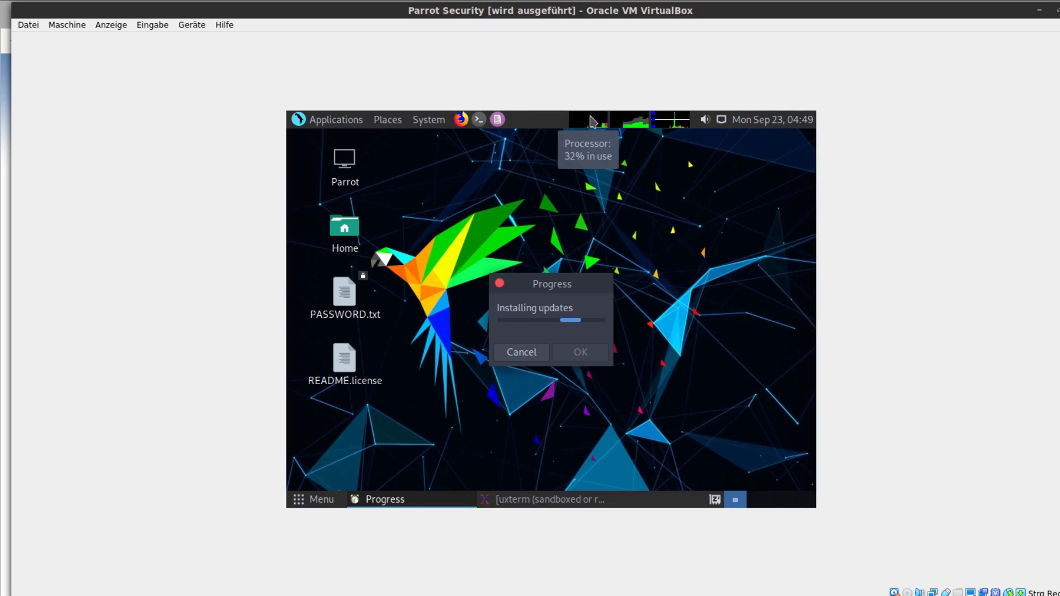
mouse_move(628, 116)
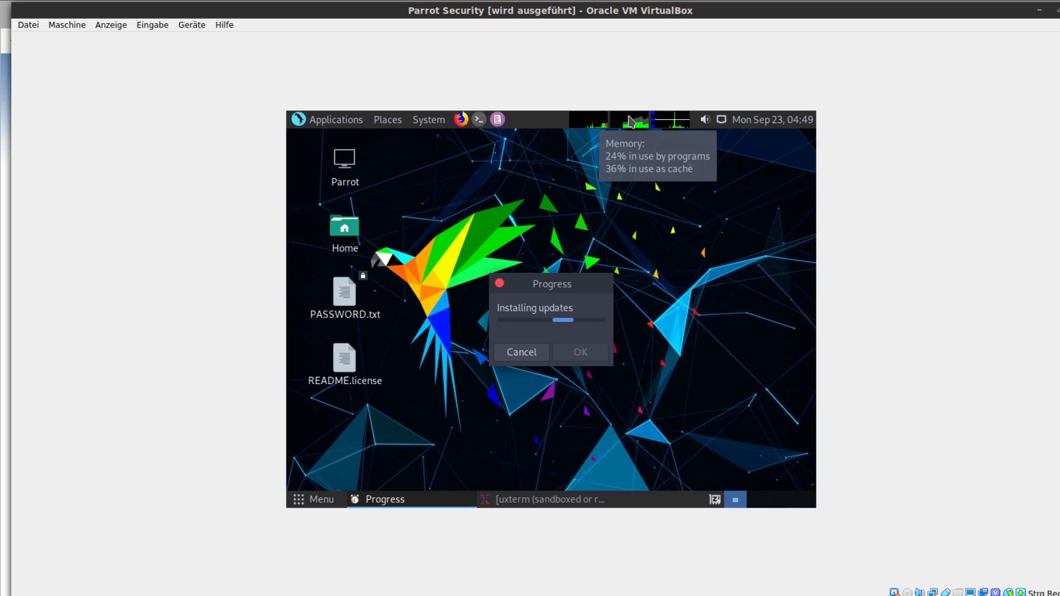
mouse_move(664, 122)
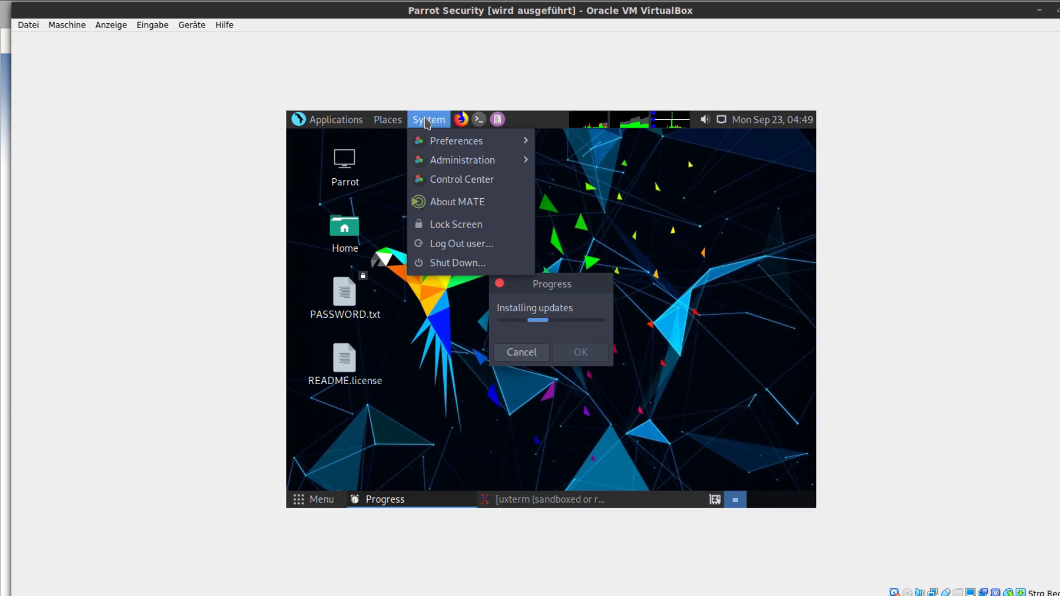
Examine the system options and installed application categories, including Anon Surf, Graphics and the Pentesting tools for Information Gathering and Reverse Engineering.
mouse_move(434, 166)
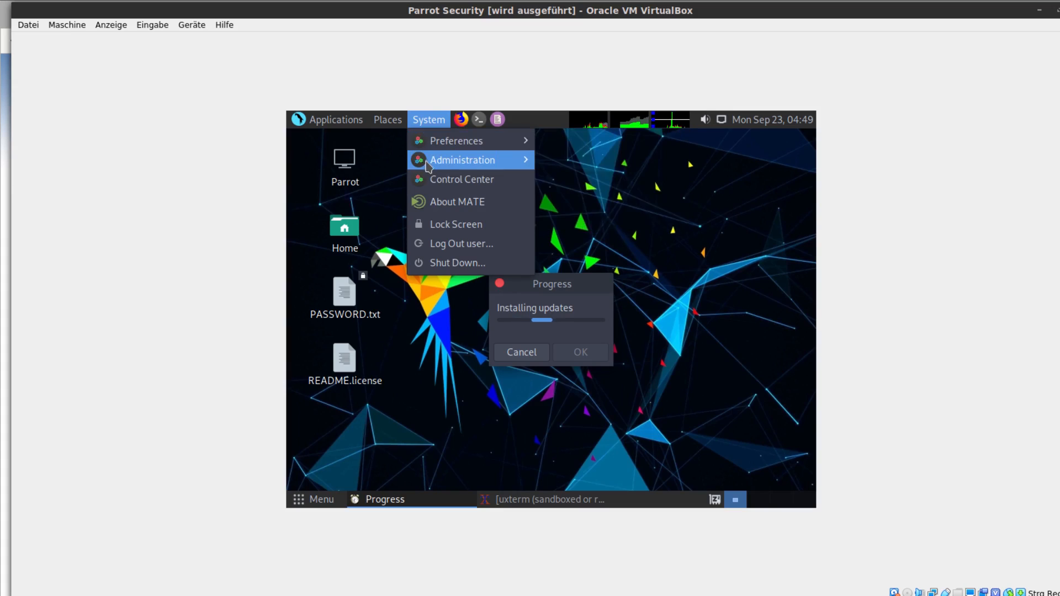
mouse_move(378, 117)
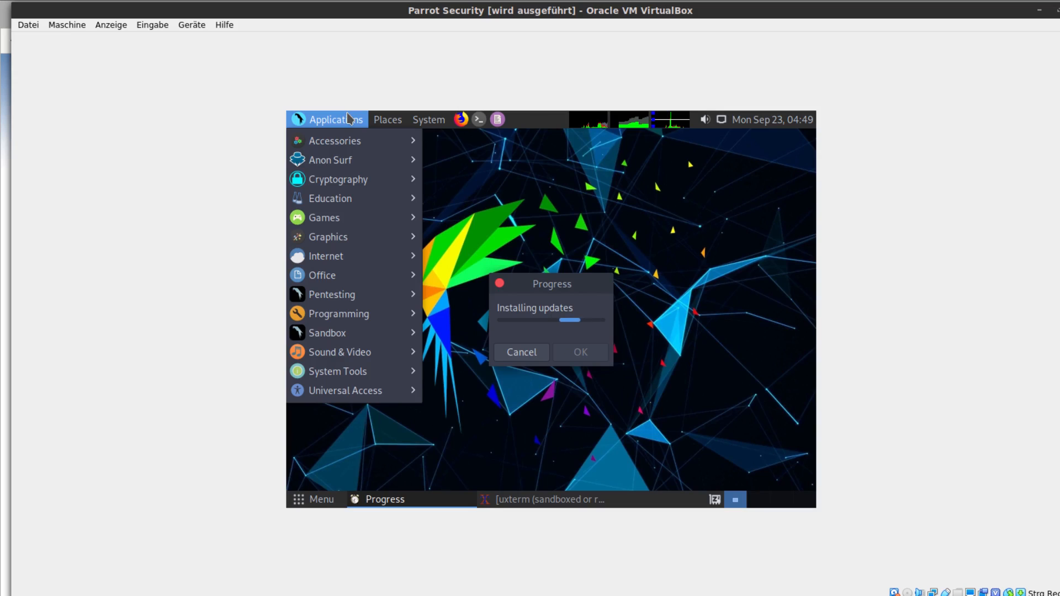
mouse_move(317, 166)
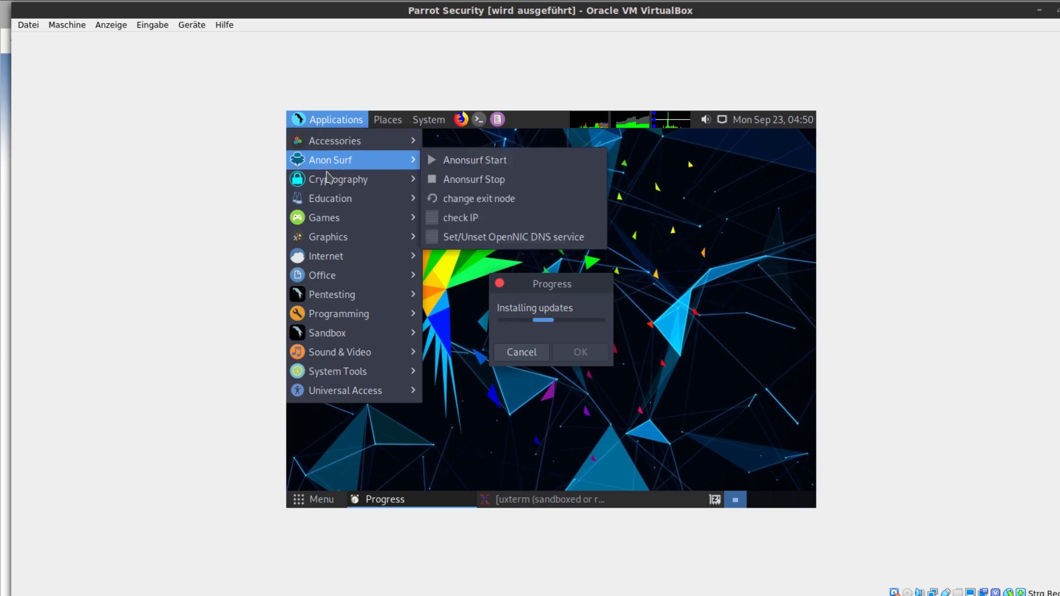
mouse_move(332, 185)
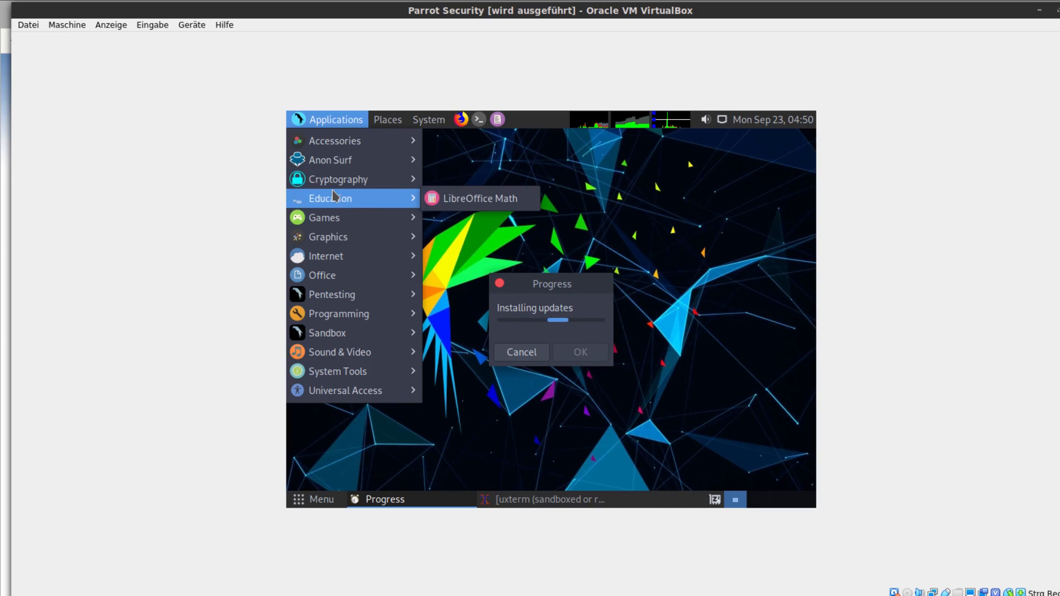
mouse_move(324, 225)
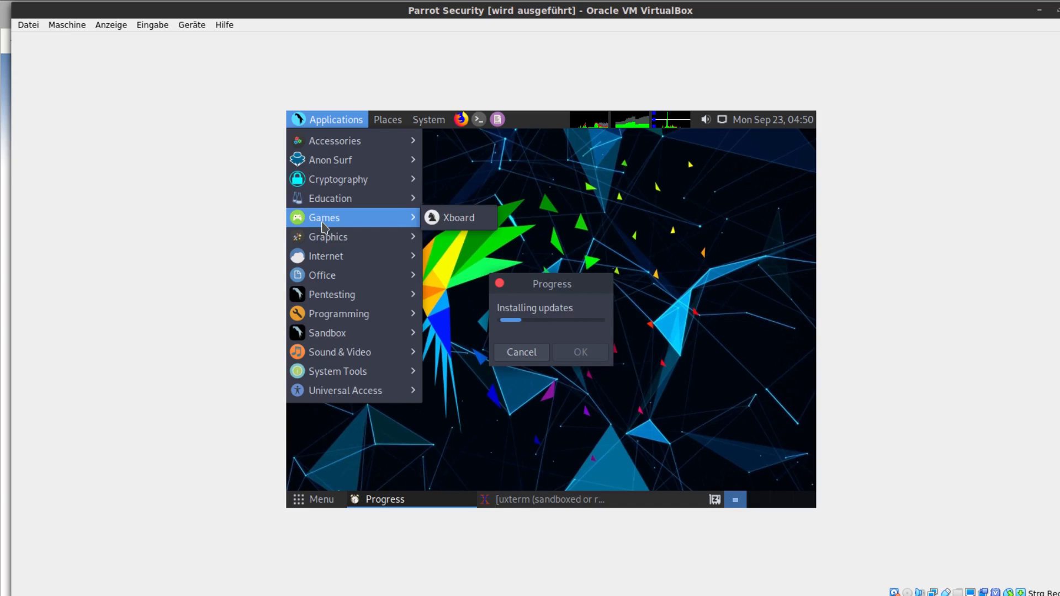
mouse_move(326, 244)
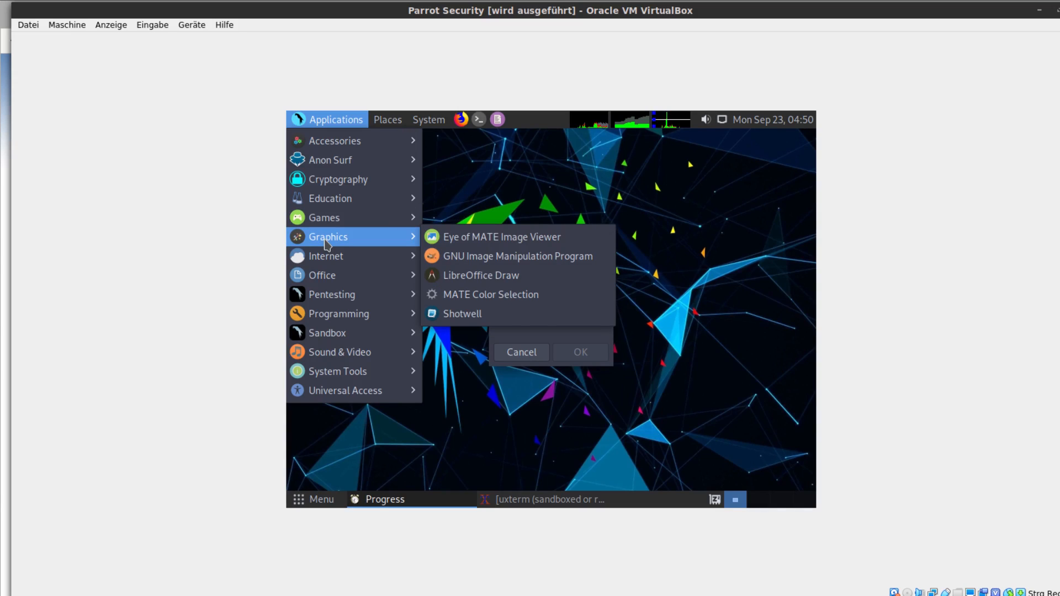
mouse_move(315, 295)
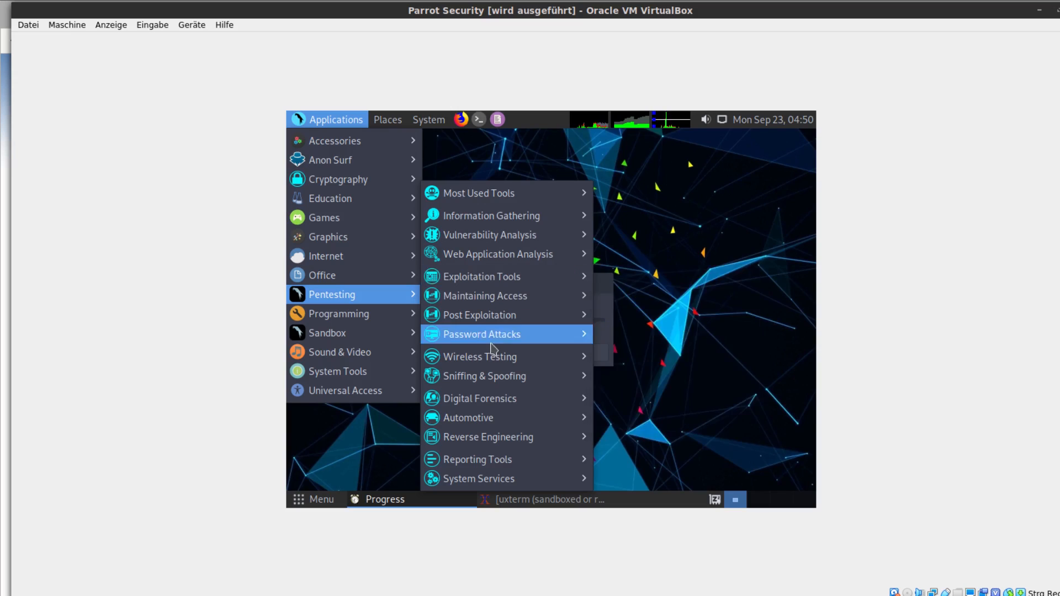
mouse_move(551, 215)
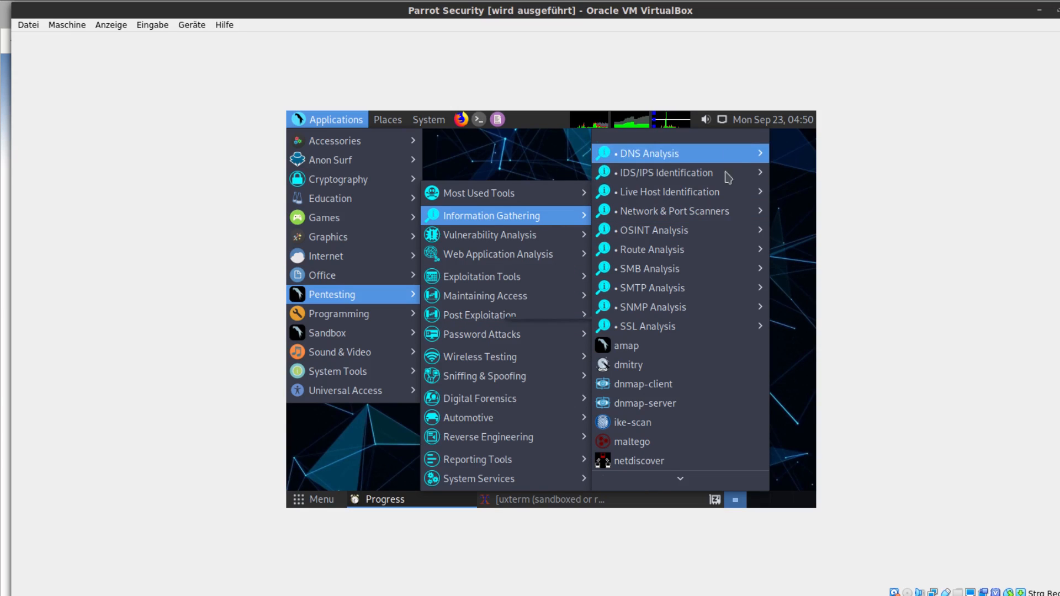
scroll(721, 371, "down", 4)
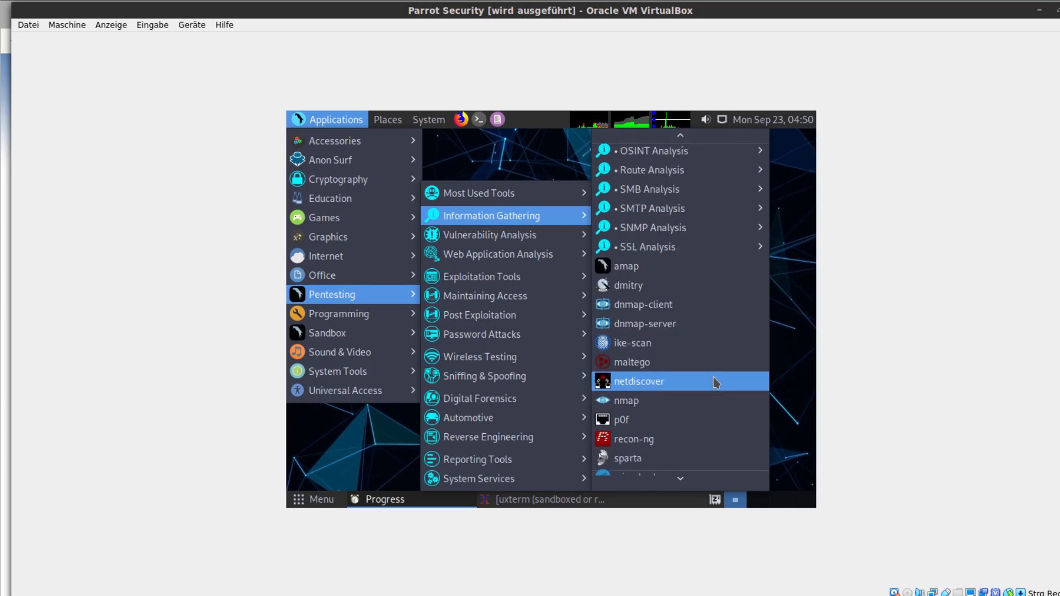
scroll(716, 382, "down", 2)
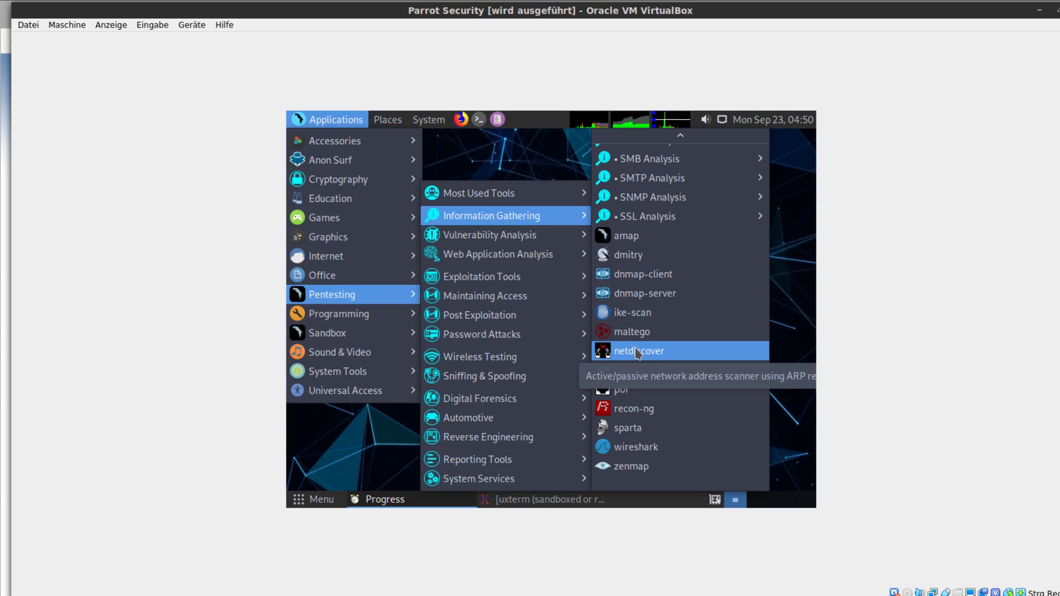
mouse_move(560, 241)
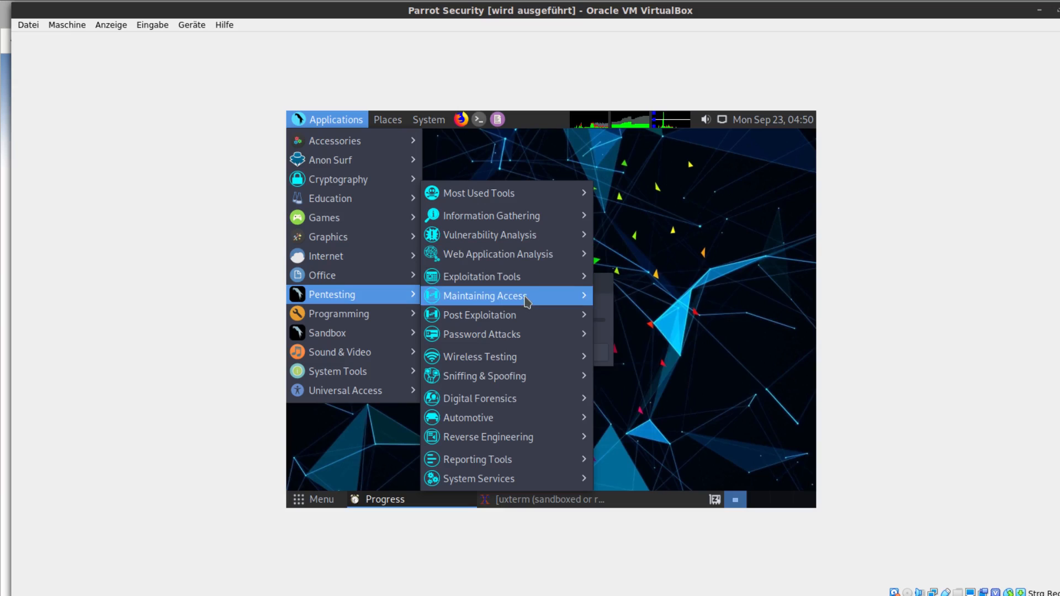
mouse_move(523, 444)
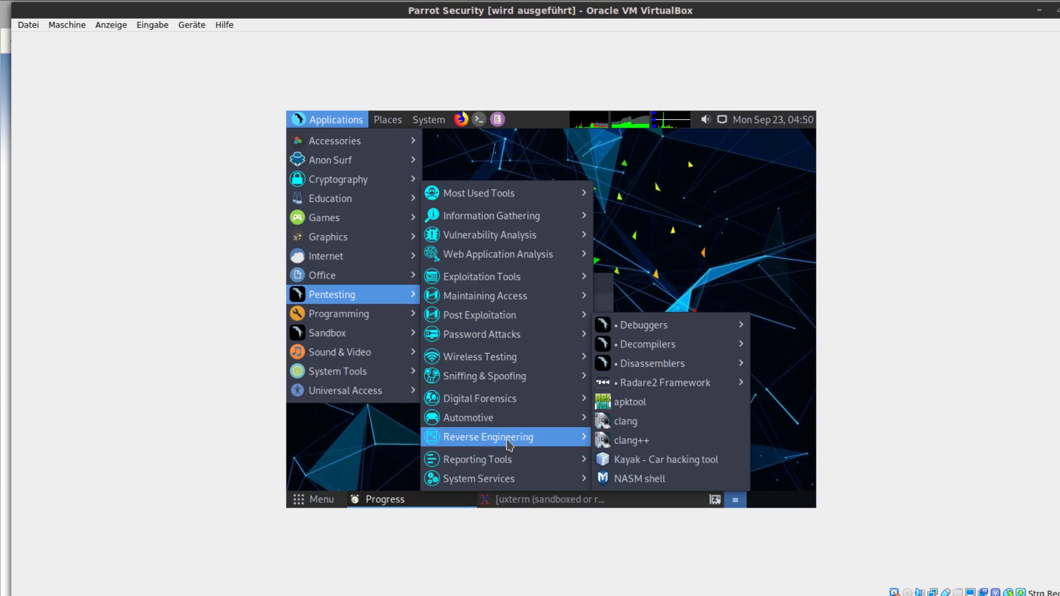
mouse_move(369, 322)
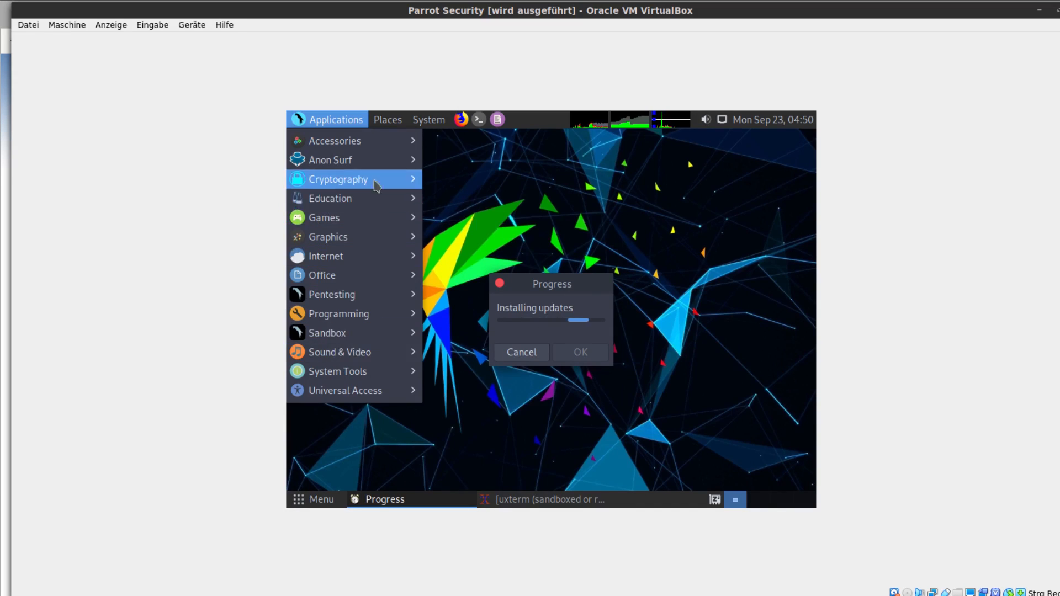
left_click(319, 121)
left_click(524, 196)
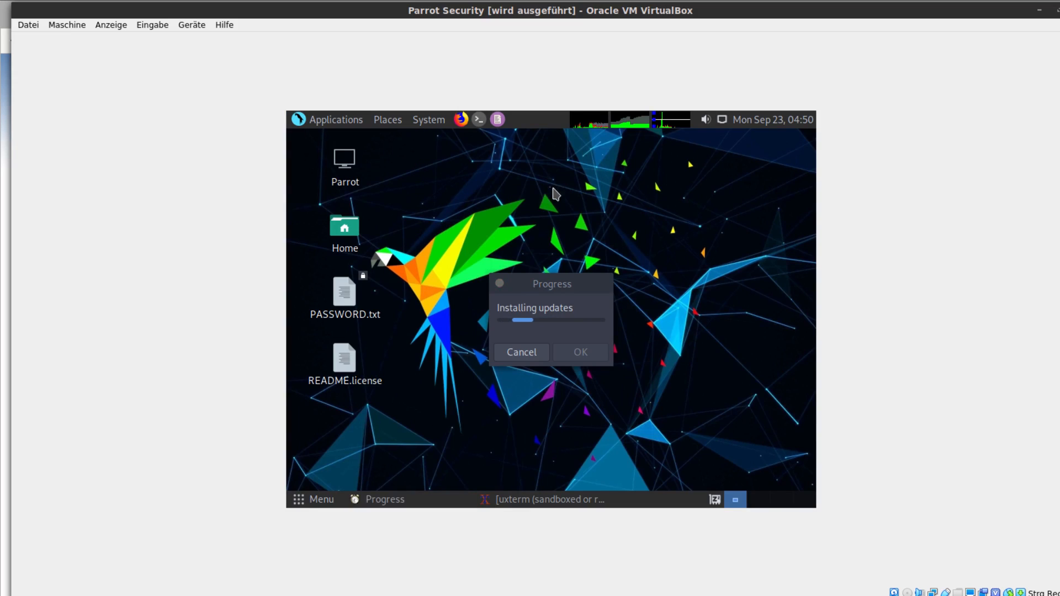